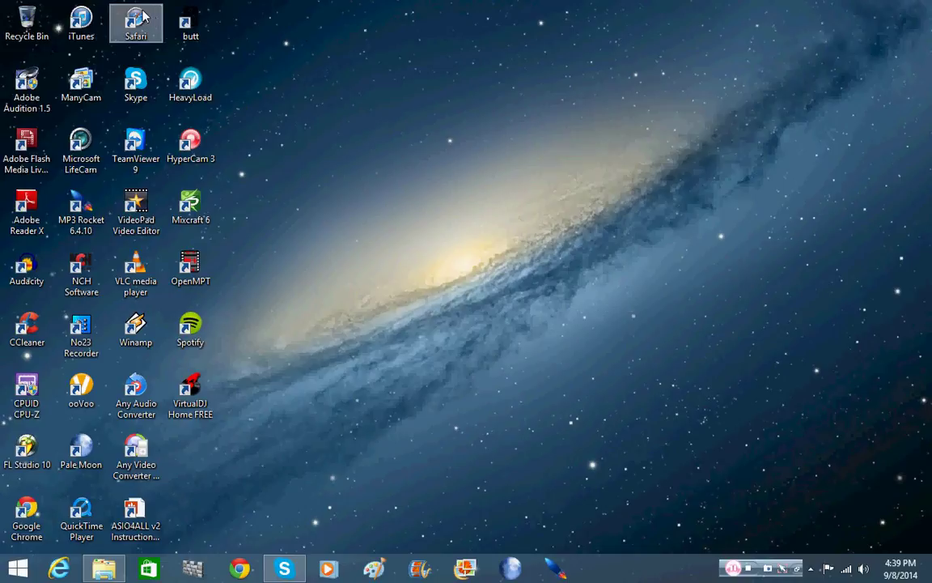
- Launch Safari and review the General settings in its preferences, closing them without changes
double_click(136, 23)
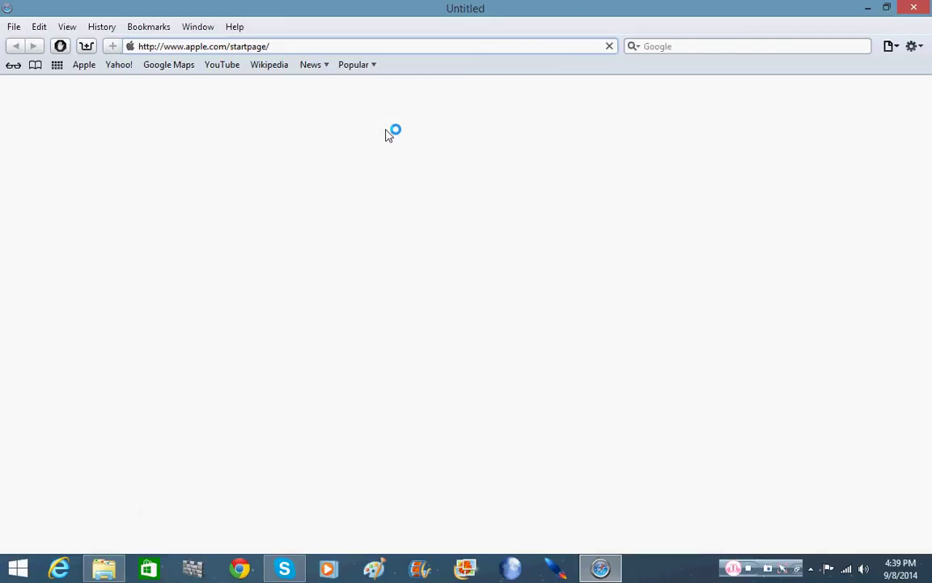
click(919, 47)
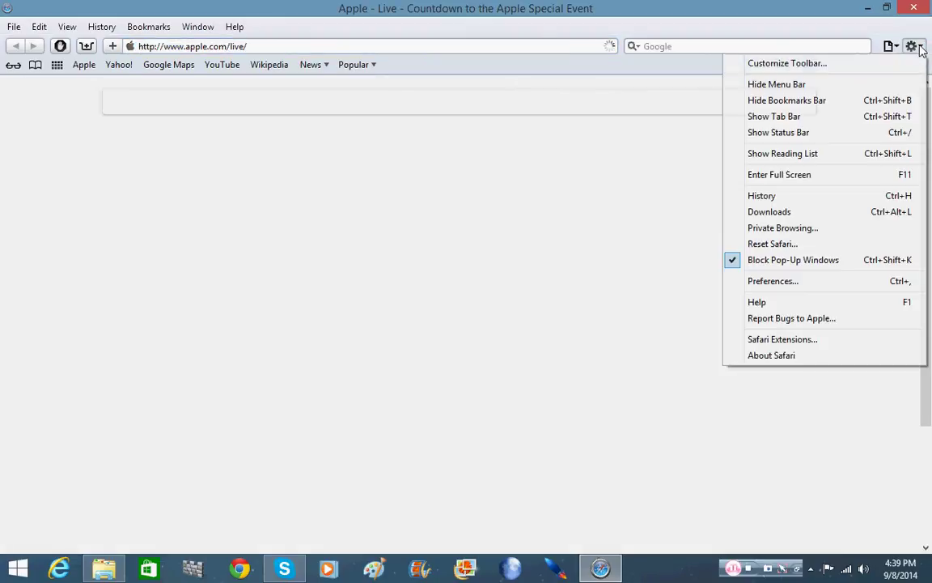
click(793, 284)
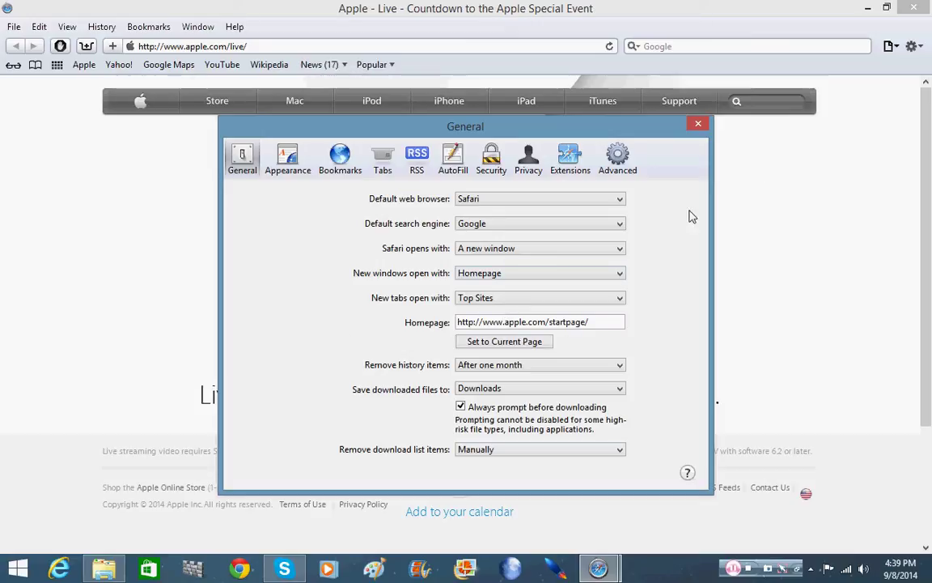
click(697, 124)
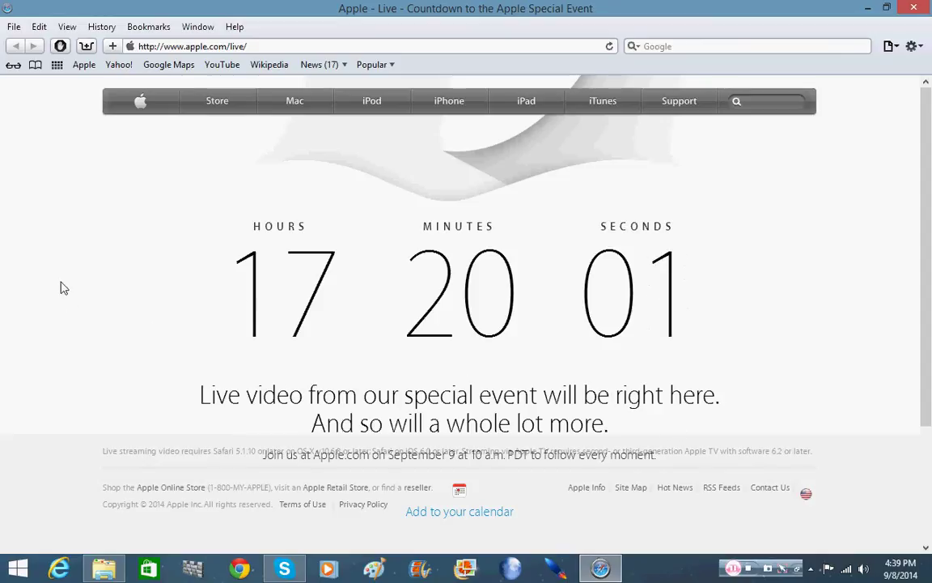
scroll(62, 286, down, 2)
scroll(63, 287, up, 2)
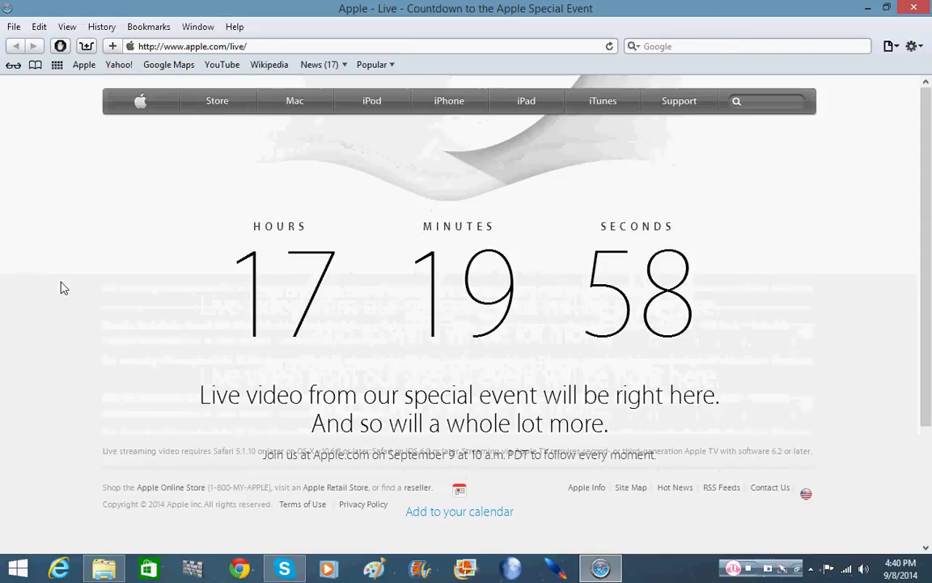
scroll(63, 287, down, 2)
scroll(63, 287, up, 2)
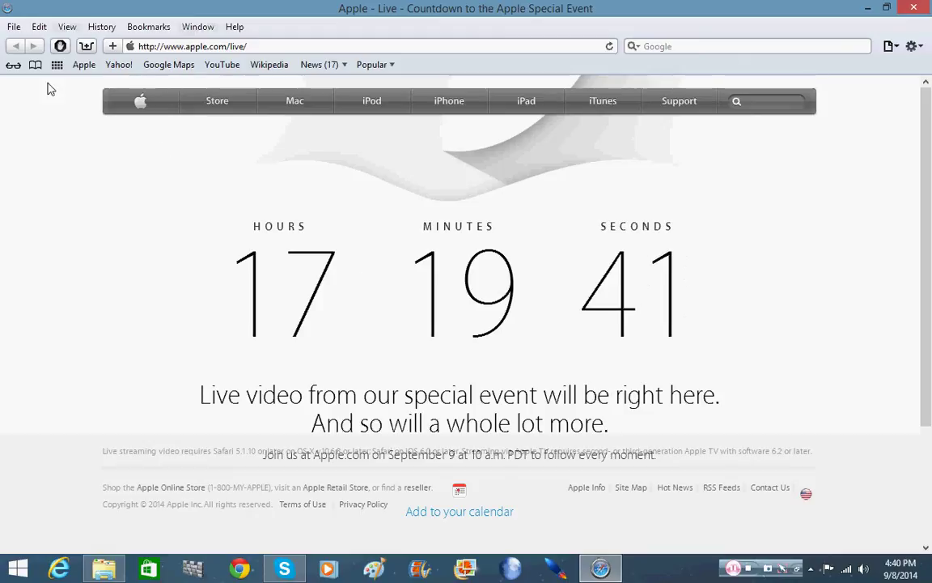
- Open a new tab and load YouTube from the Top Sites thumbnails
click(85, 46)
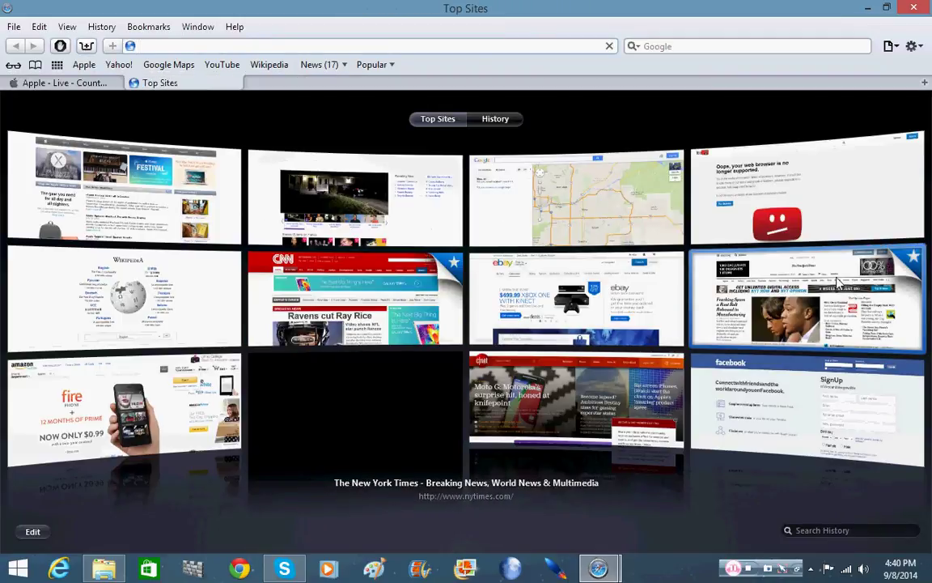
click(818, 204)
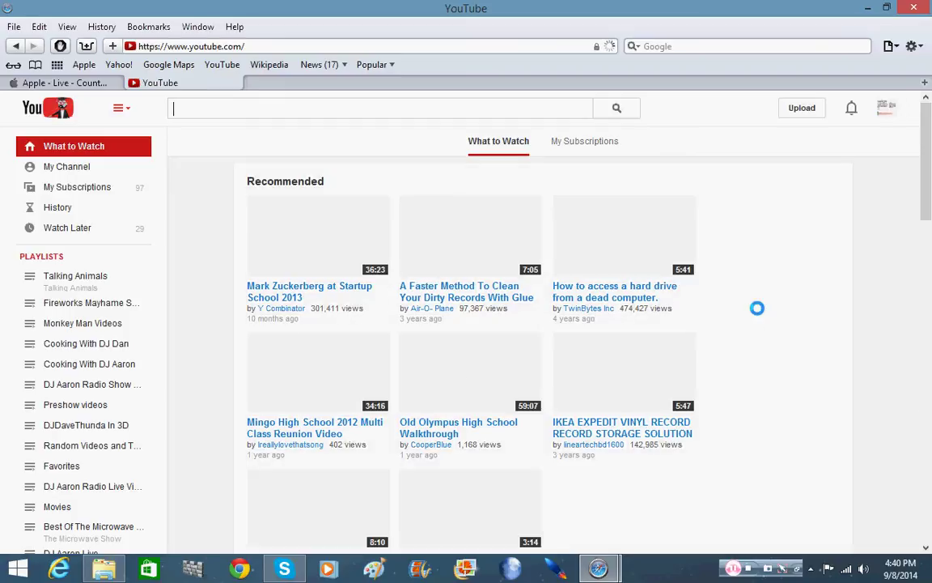
- Browse the YouTube home feed, examining how the recommended and subscribed channels' videos and thumbnails load down the page
scroll(758, 311, down, 5)
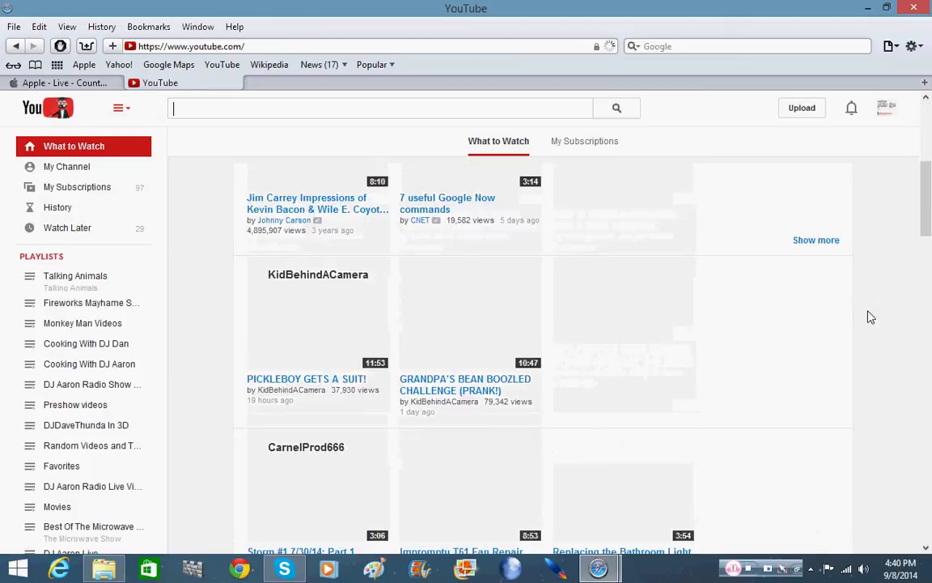
scroll(871, 317, up, 1)
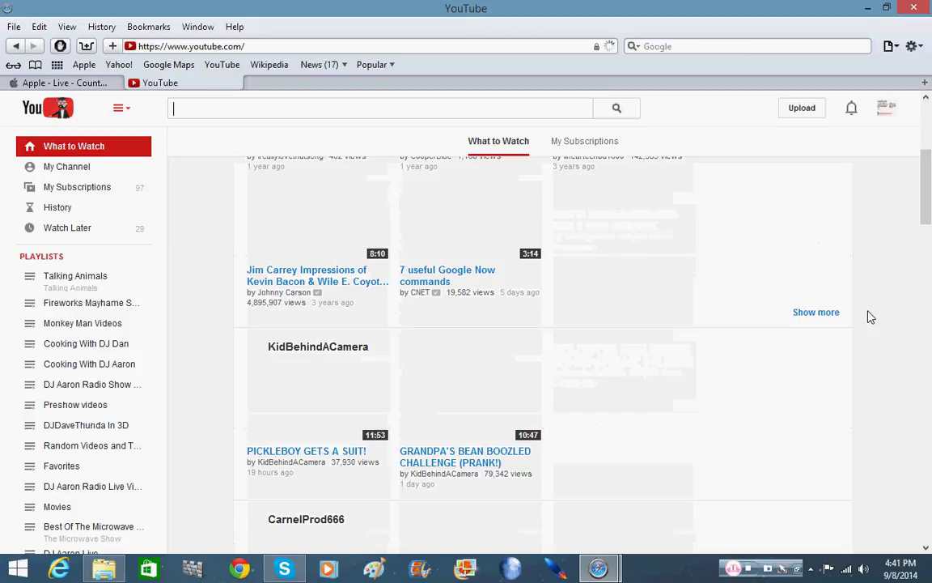
scroll(870, 317, up, 4)
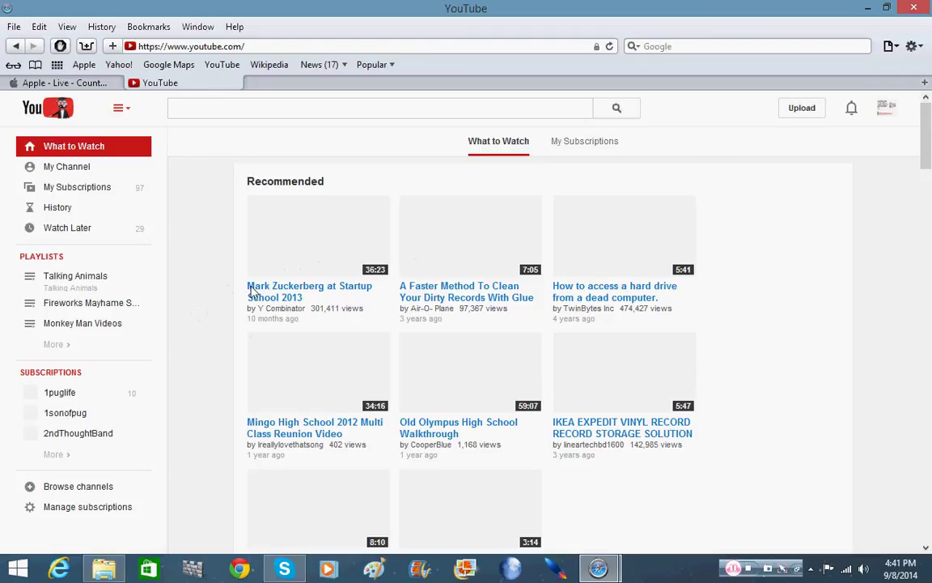
scroll(208, 322, down, 10)
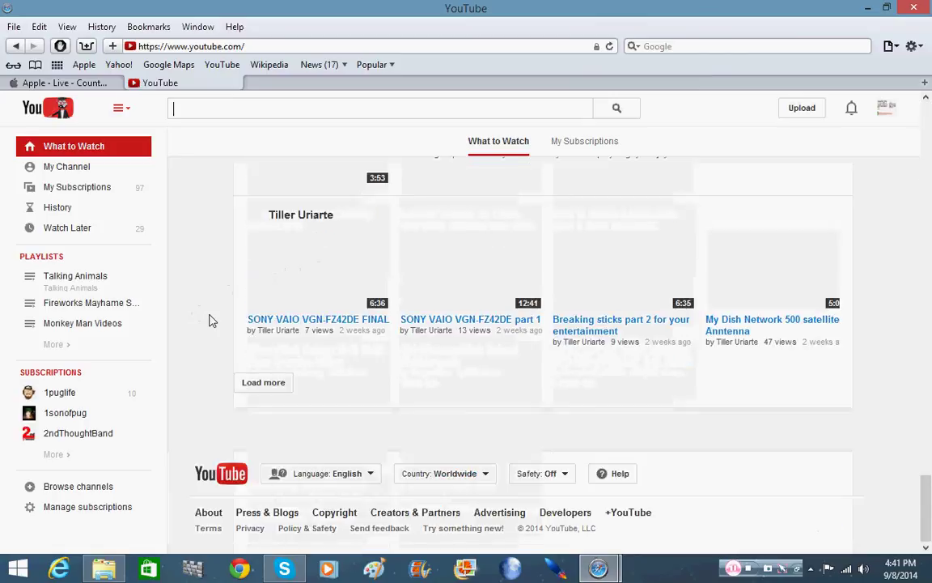
scroll(209, 322, up, 4)
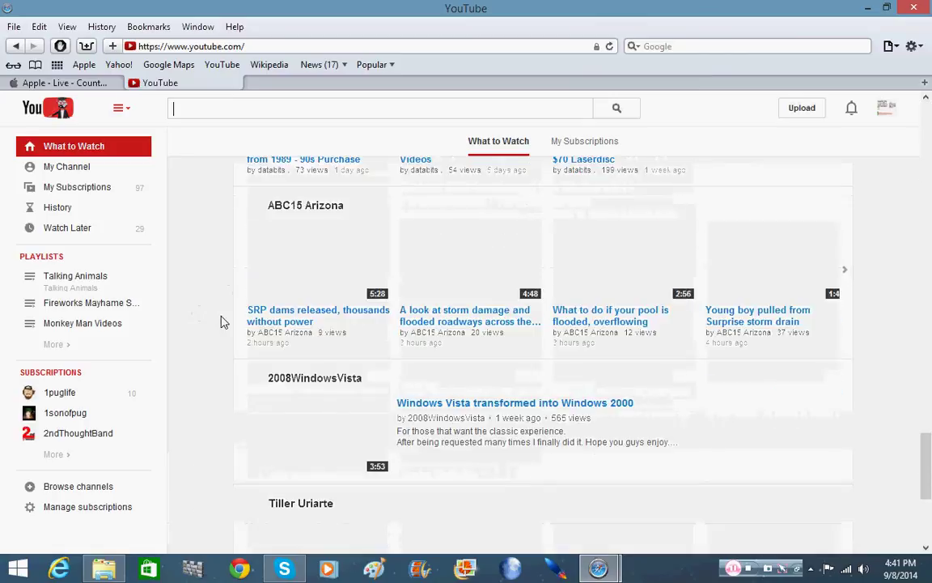
scroll(224, 321, up, 8)
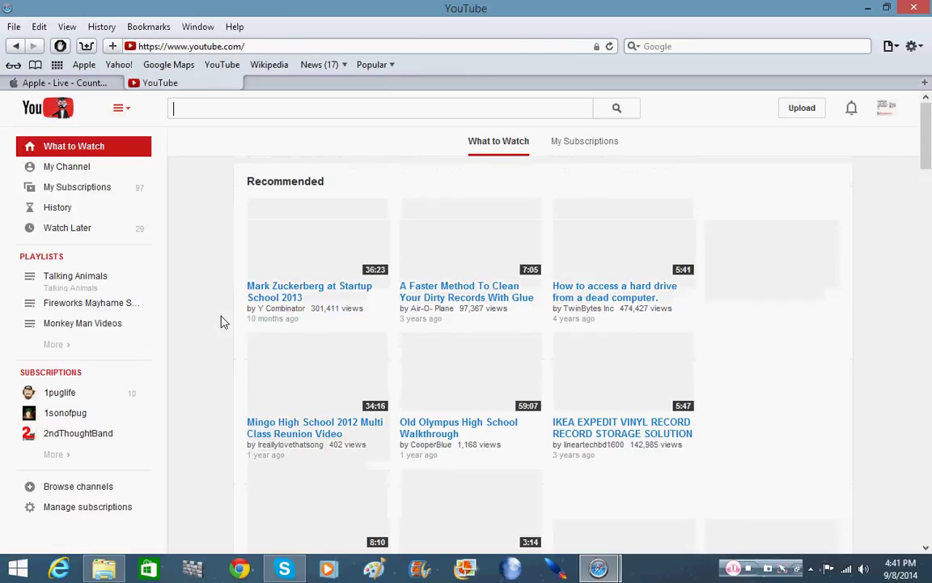
scroll(224, 322, down, 5)
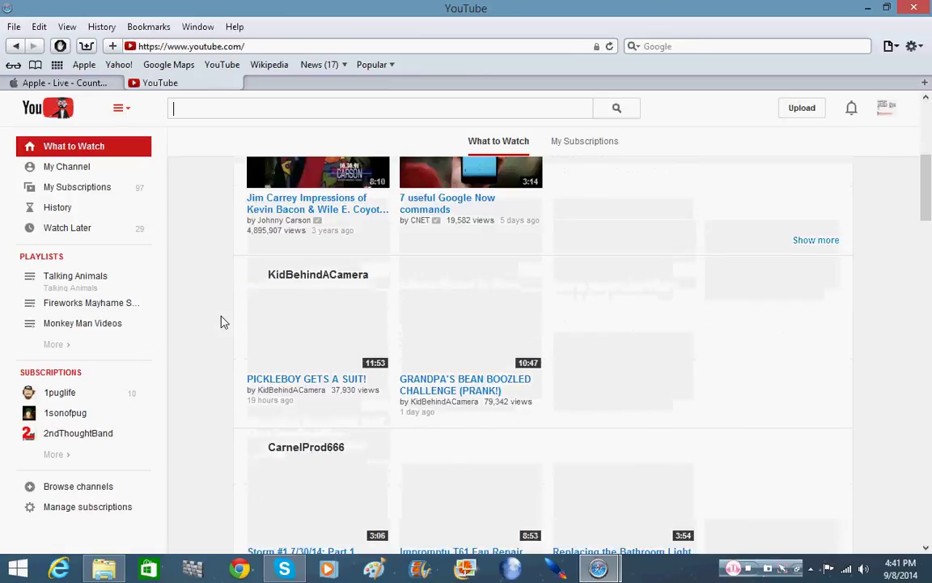
scroll(224, 321, down, 4)
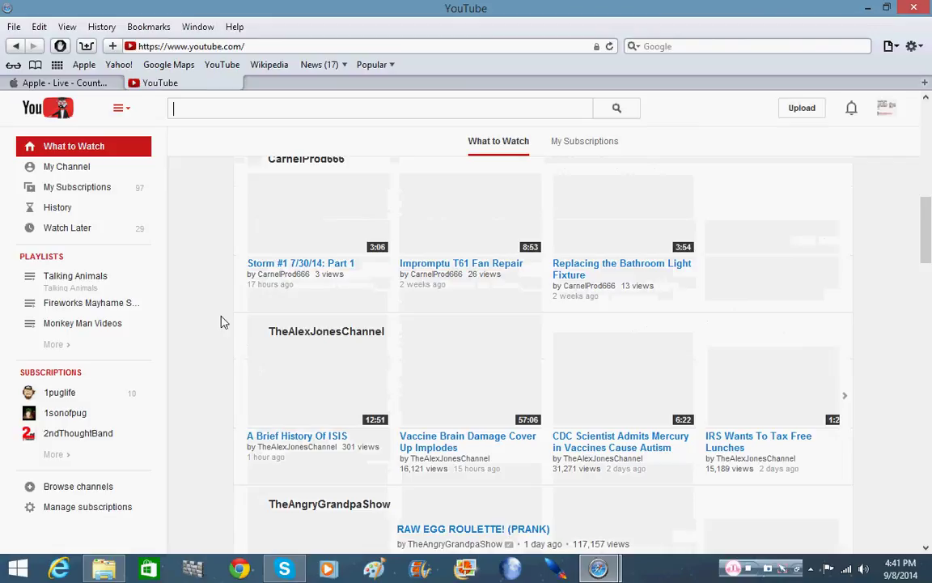
scroll(225, 322, up, 5)
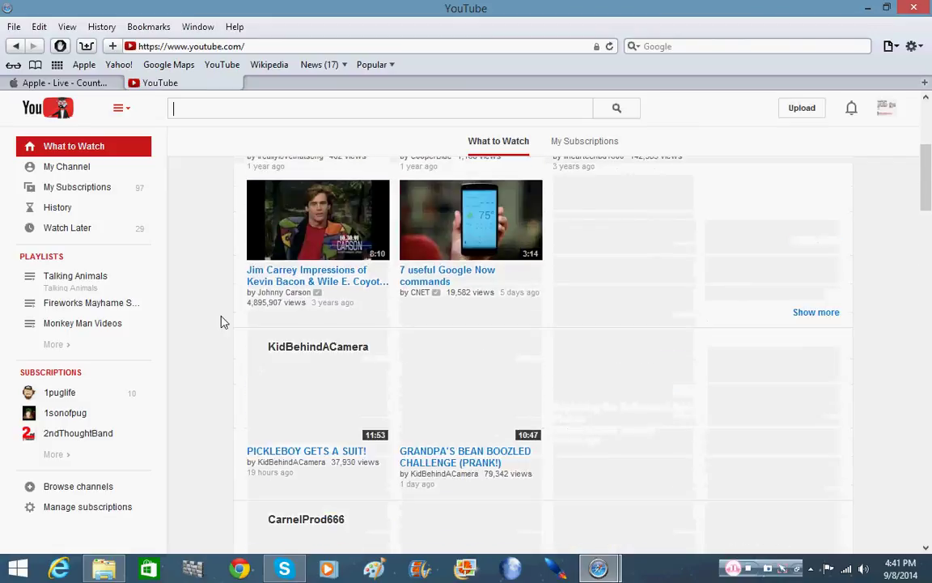
scroll(224, 322, up, 4)
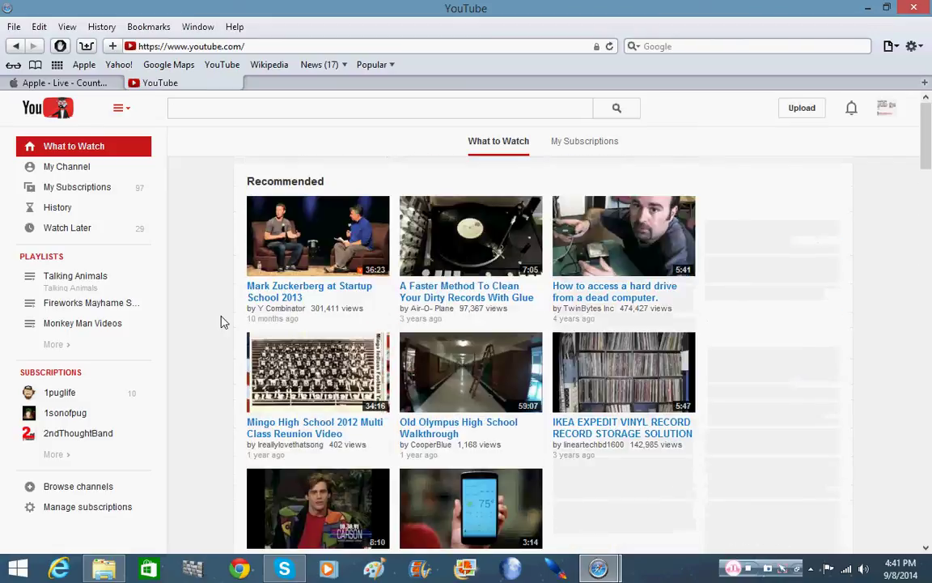
scroll(224, 321, down, 1)
scroll(225, 321, down, 8)
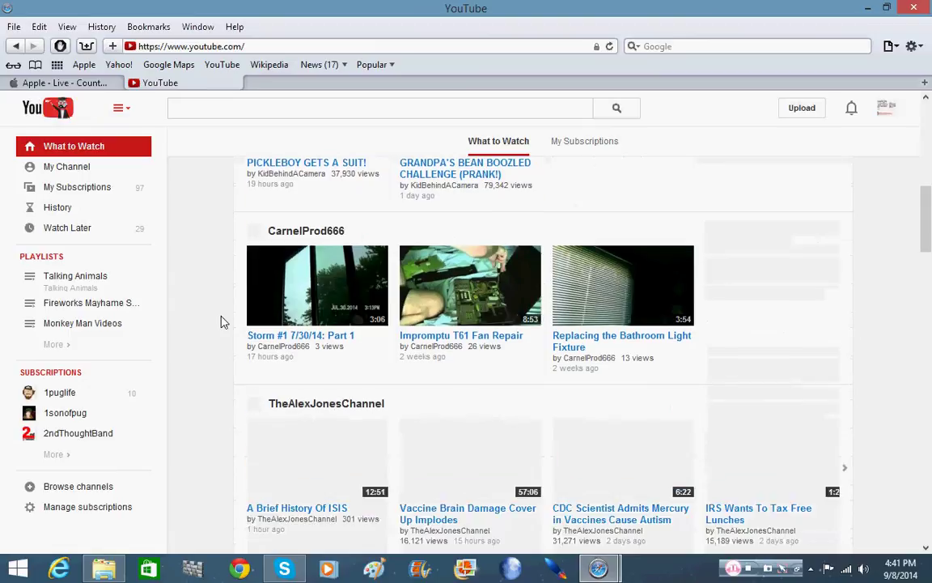
scroll(224, 321, down, 5)
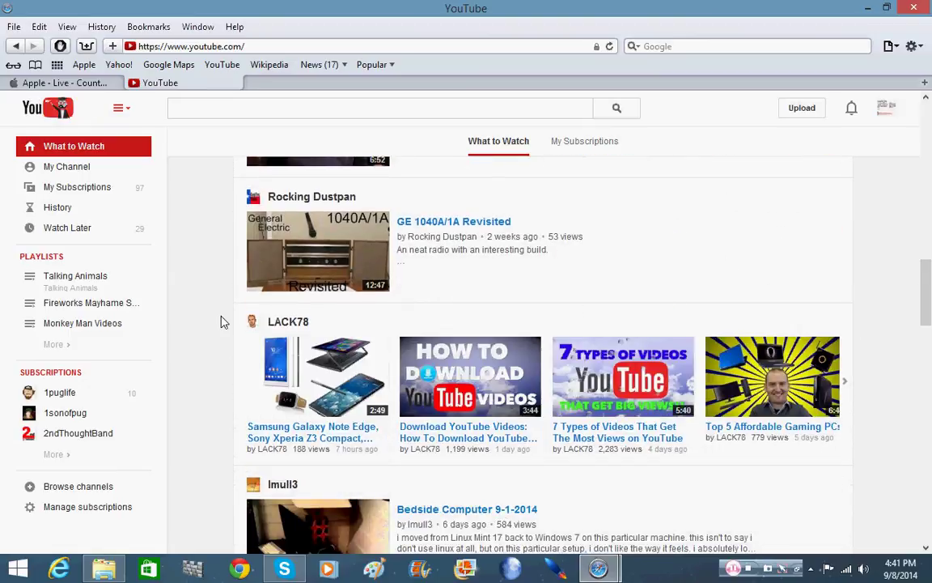
scroll(224, 322, down, 6)
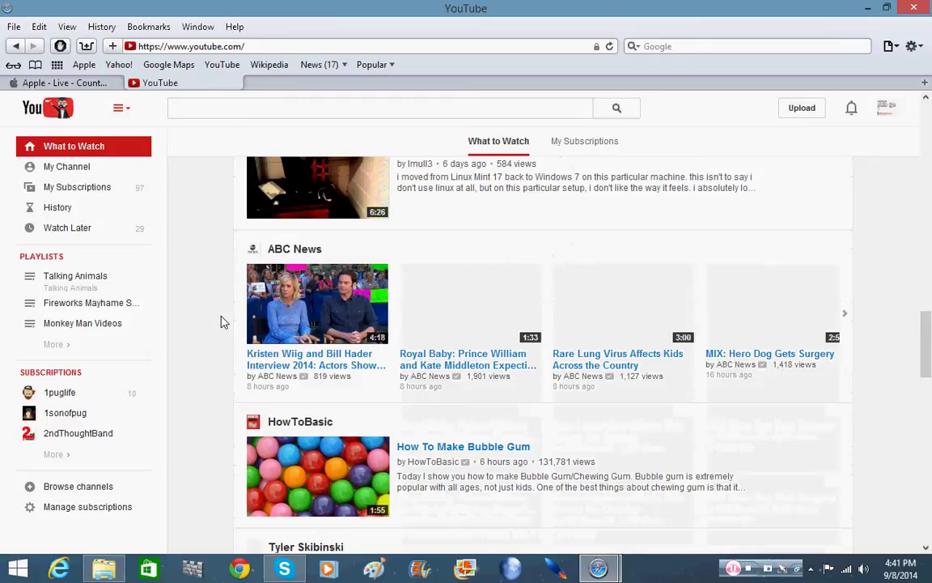
scroll(224, 321, down, 4)
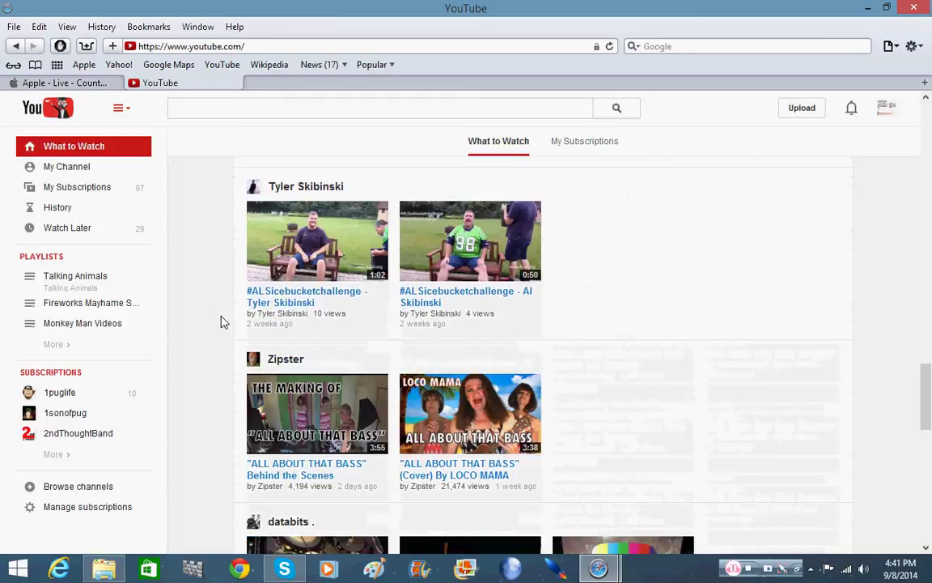
scroll(224, 321, down, 1)
scroll(224, 321, down, 3)
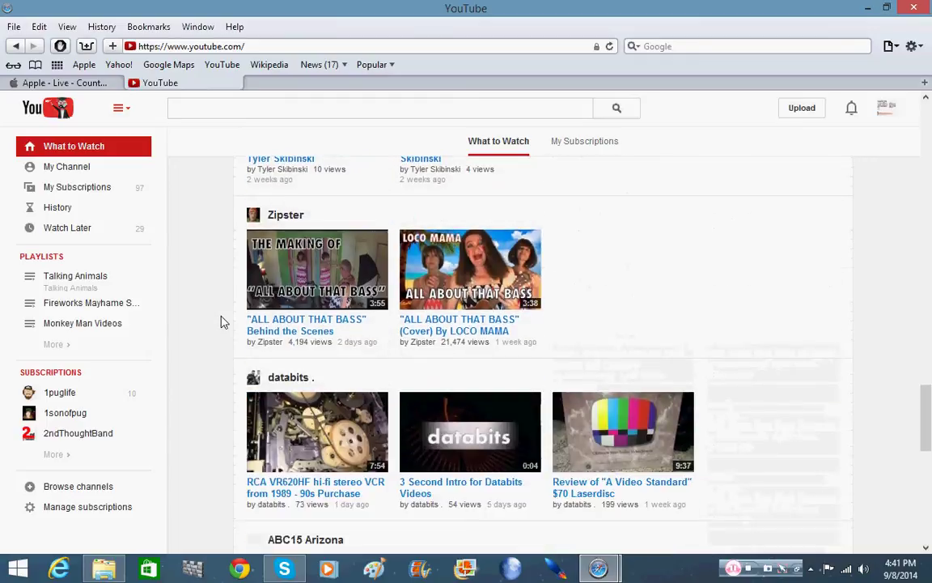
scroll(225, 321, down, 2)
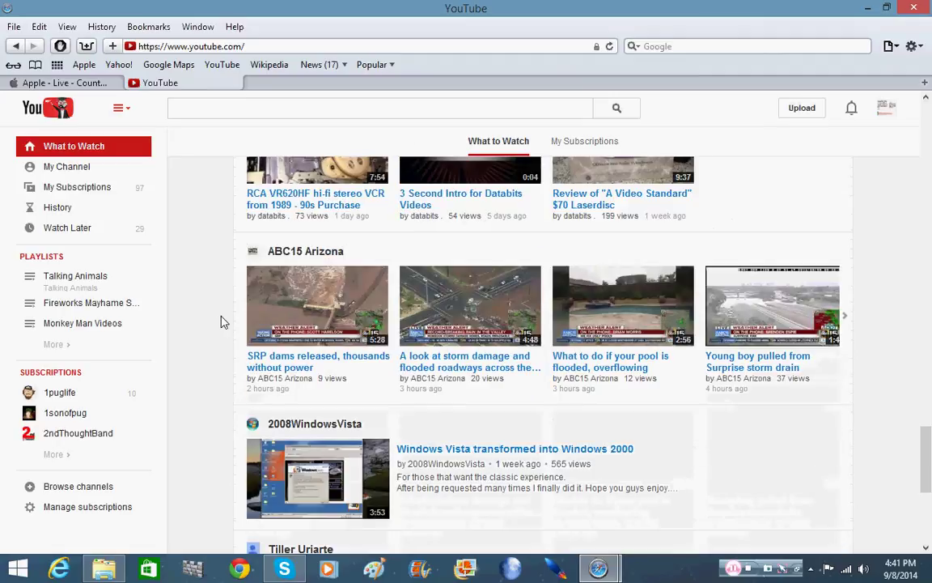
scroll(224, 322, down, 5)
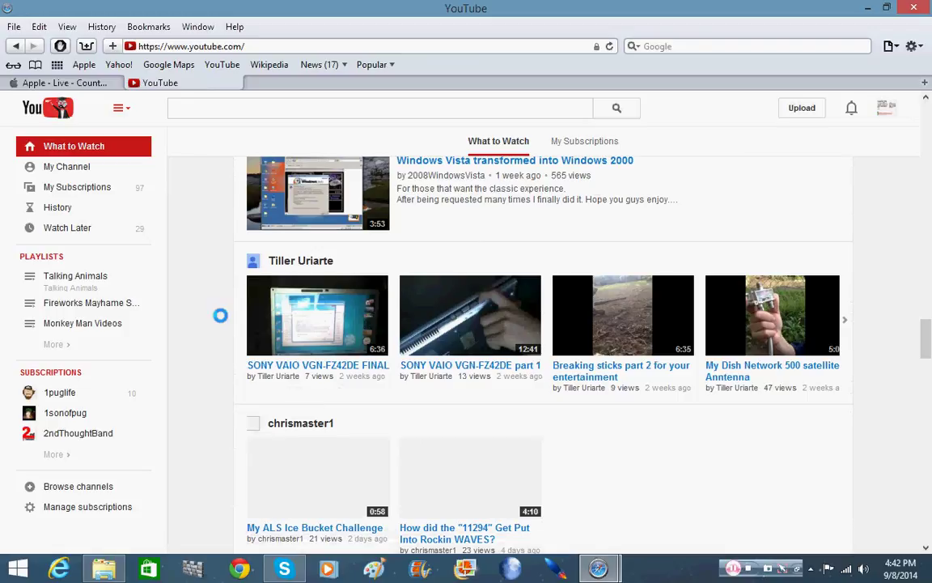
scroll(222, 320, down, 10)
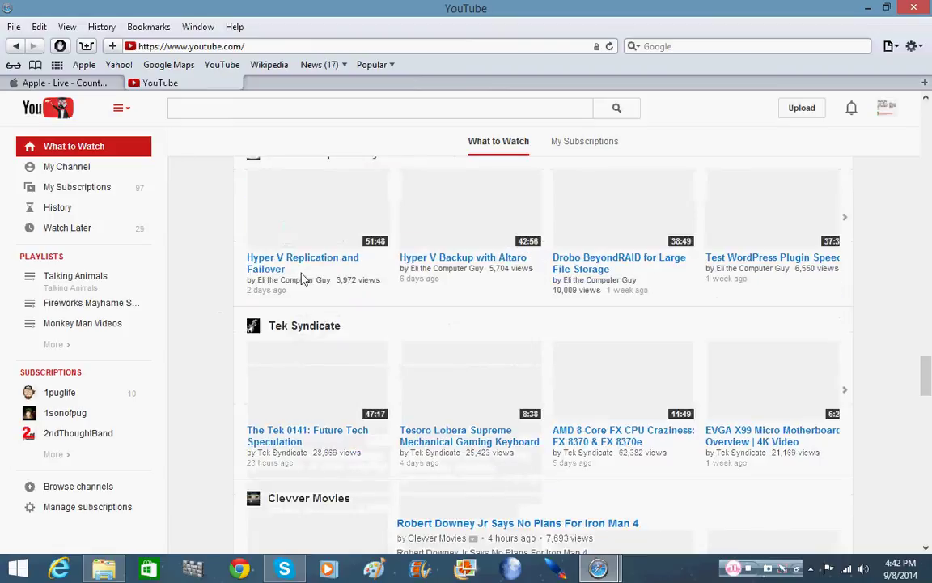
scroll(172, 292, up, 15)
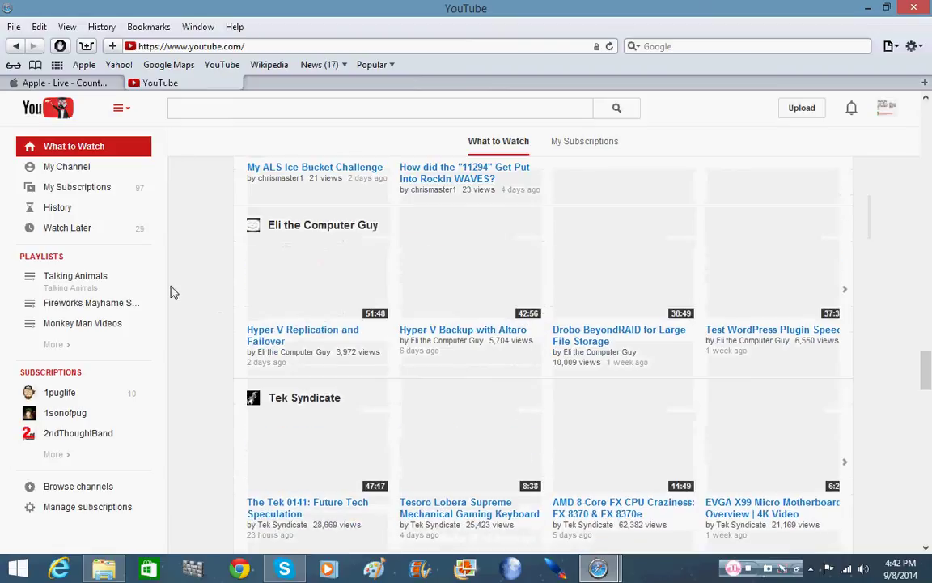
scroll(172, 292, up, 15)
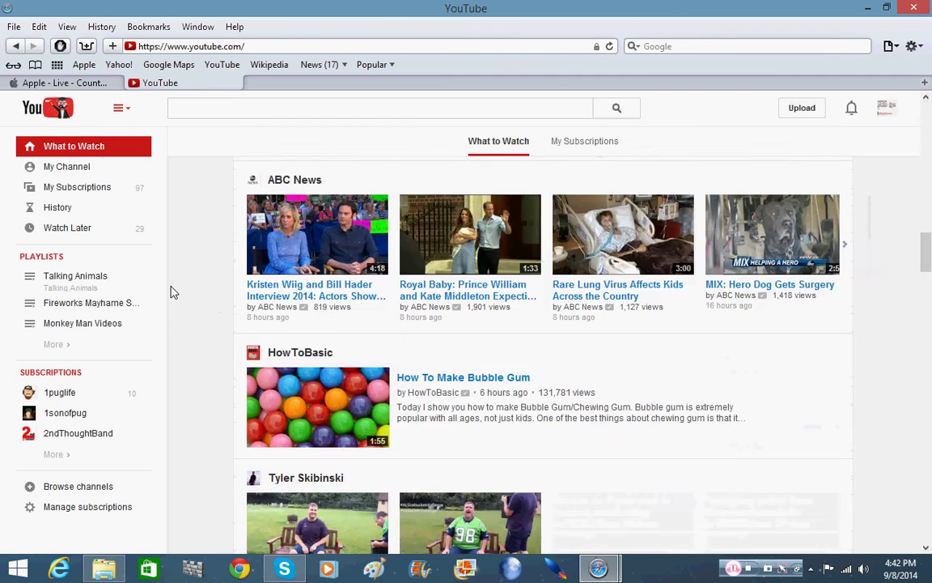
scroll(172, 292, up, 4)
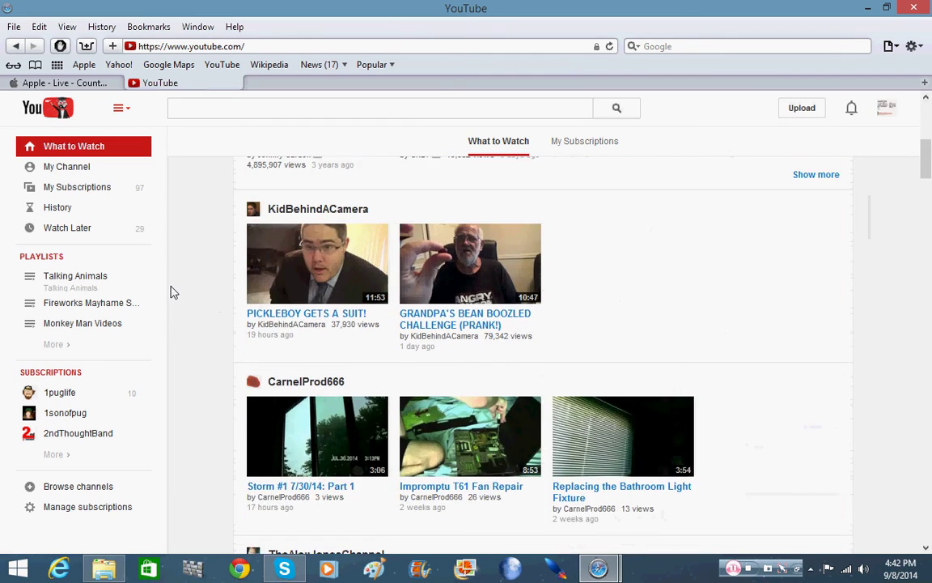
scroll(172, 292, down, 13)
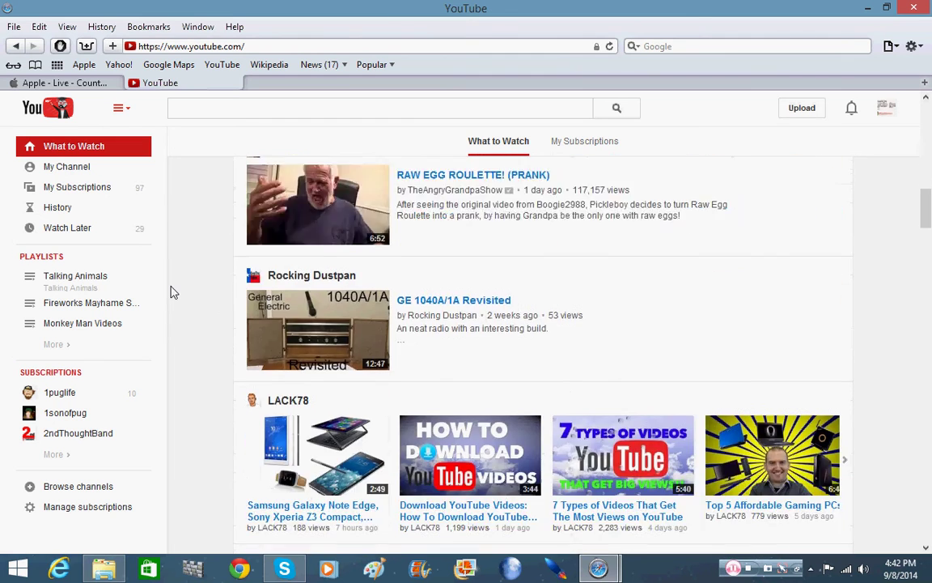
scroll(171, 292, down, 4)
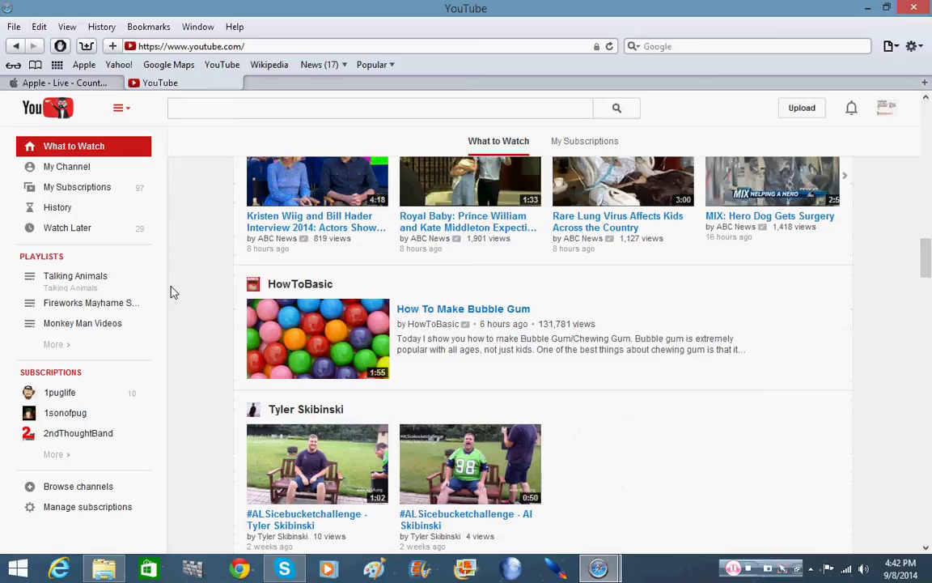
scroll(171, 293, down, 1)
scroll(172, 292, down, 5)
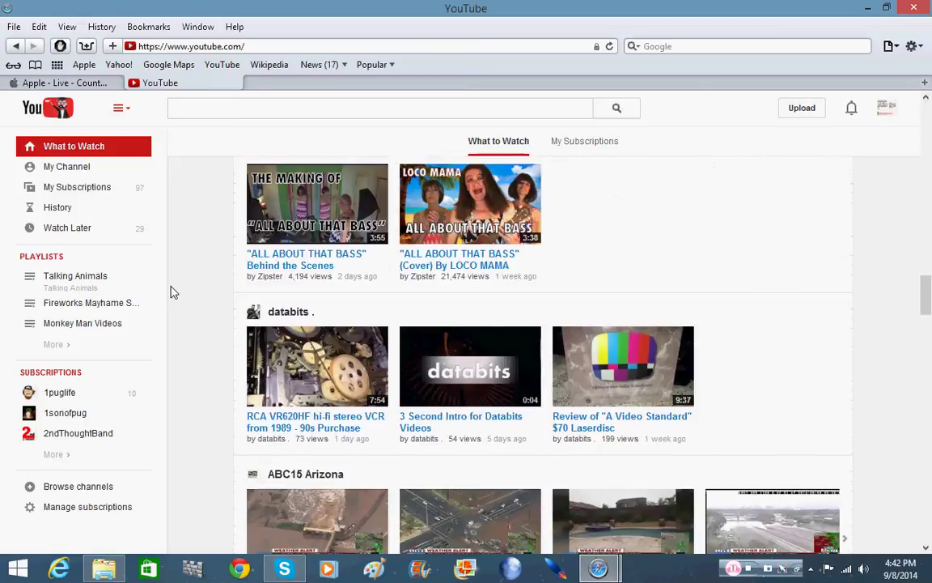
scroll(171, 292, down, 5)
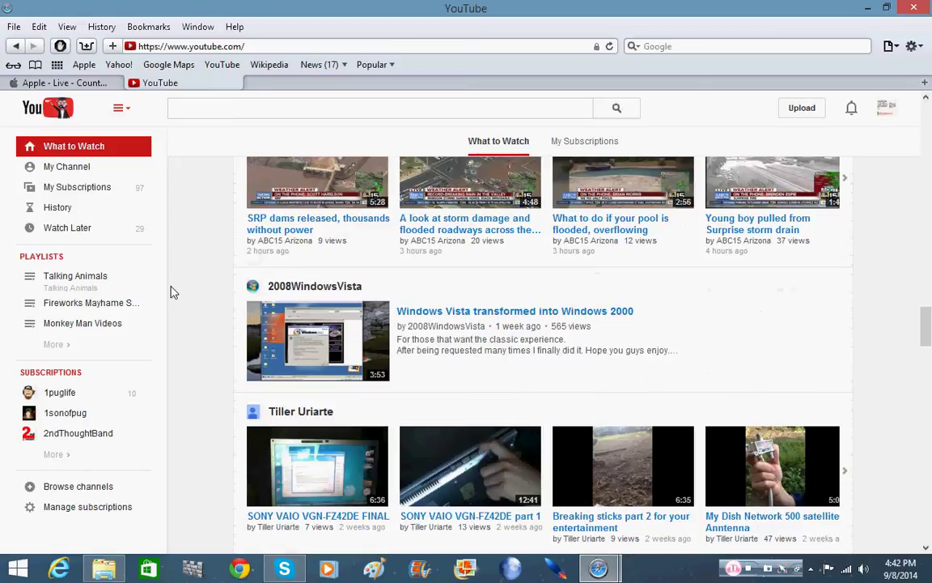
scroll(172, 292, up, 3)
scroll(172, 292, up, 10)
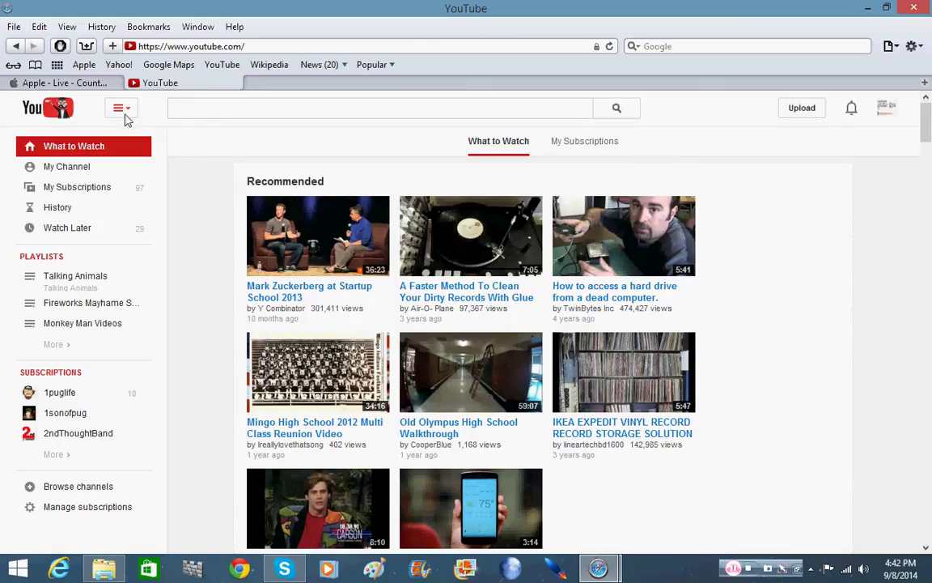
- Close the Apple special event countdown tab, keeping only the YouTube page open
click(116, 84)
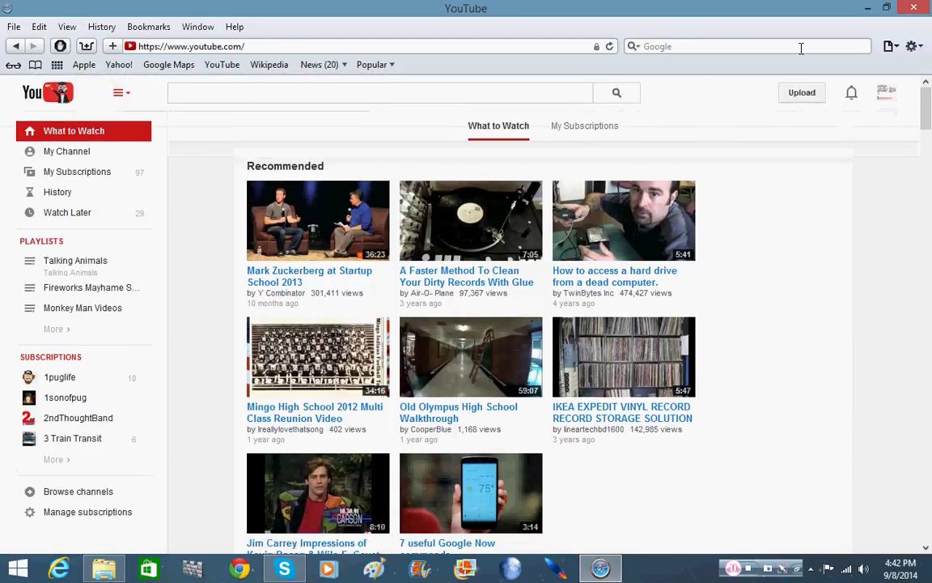
- Open Safari's preferences and review the General, Appearance, Bookmarks, Tabs and RSS settings
click(912, 46)
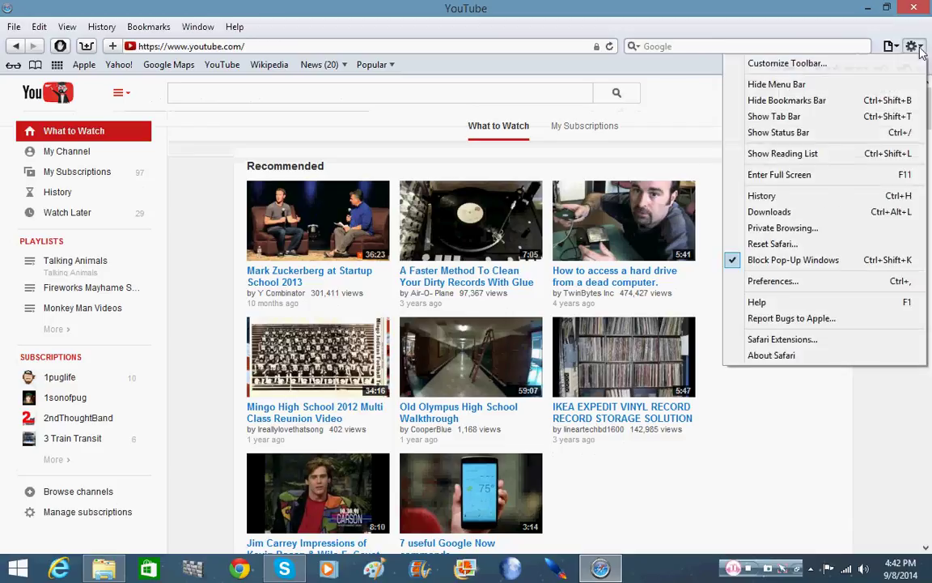
click(775, 283)
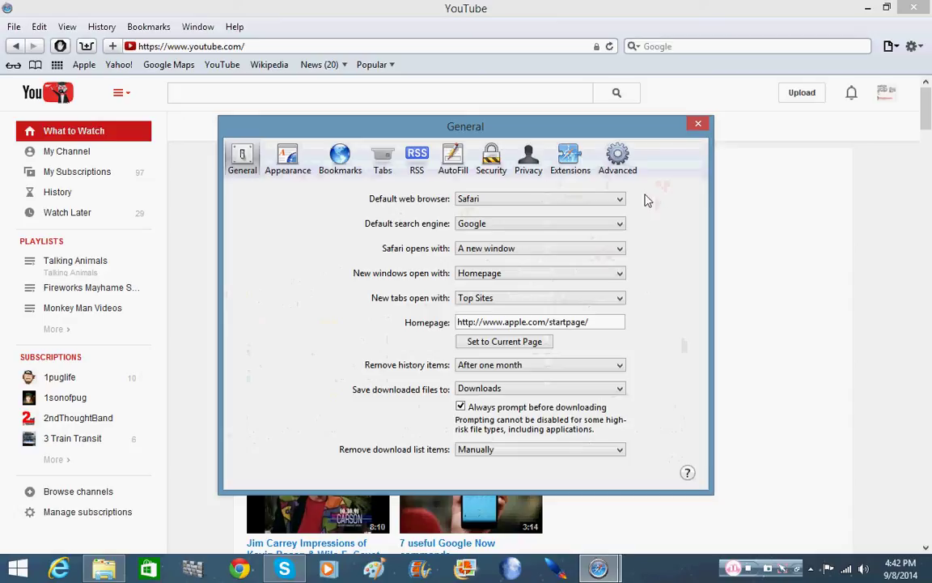
click(289, 161)
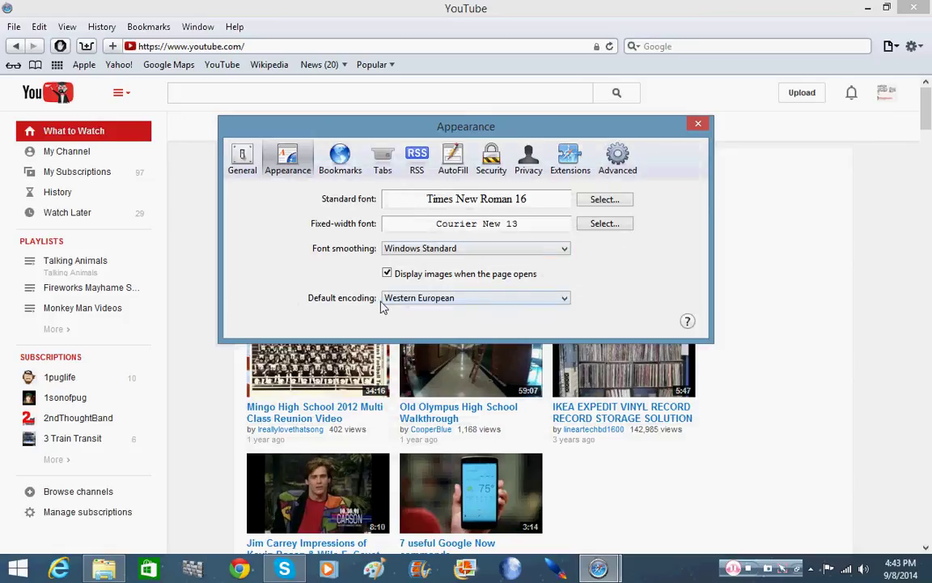
click(342, 158)
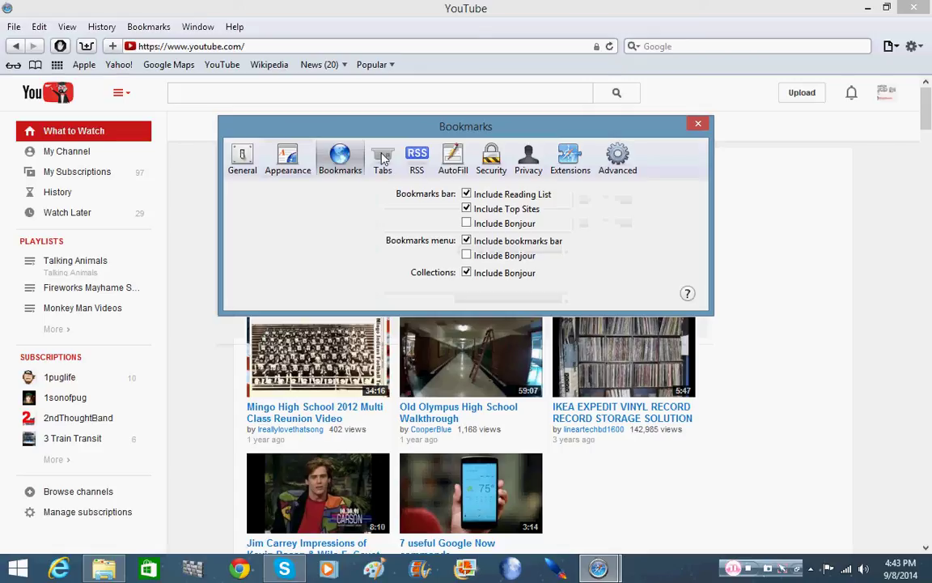
click(377, 156)
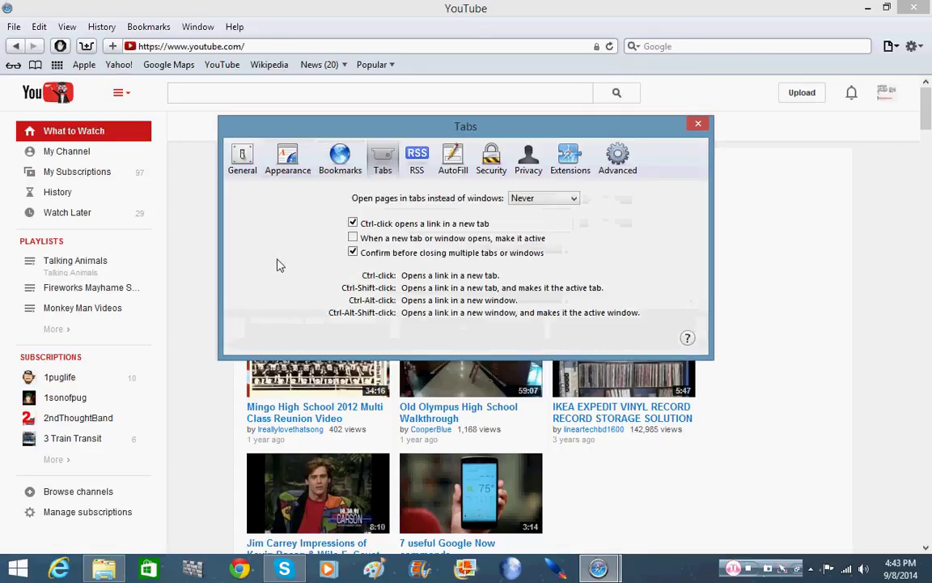
click(418, 164)
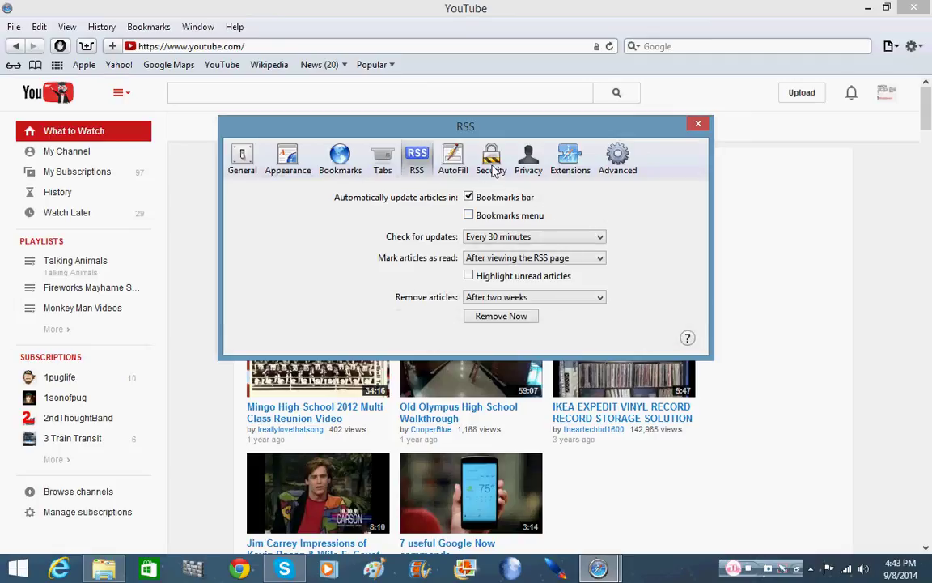
- Review the AutoFill, Security, Privacy, Extensions and Advanced settings in the preferences
click(451, 174)
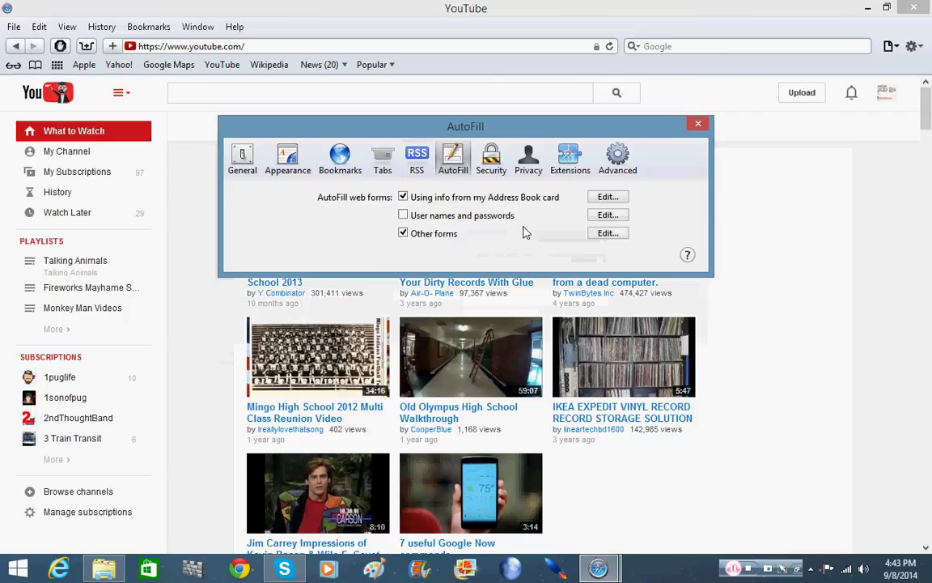
click(491, 160)
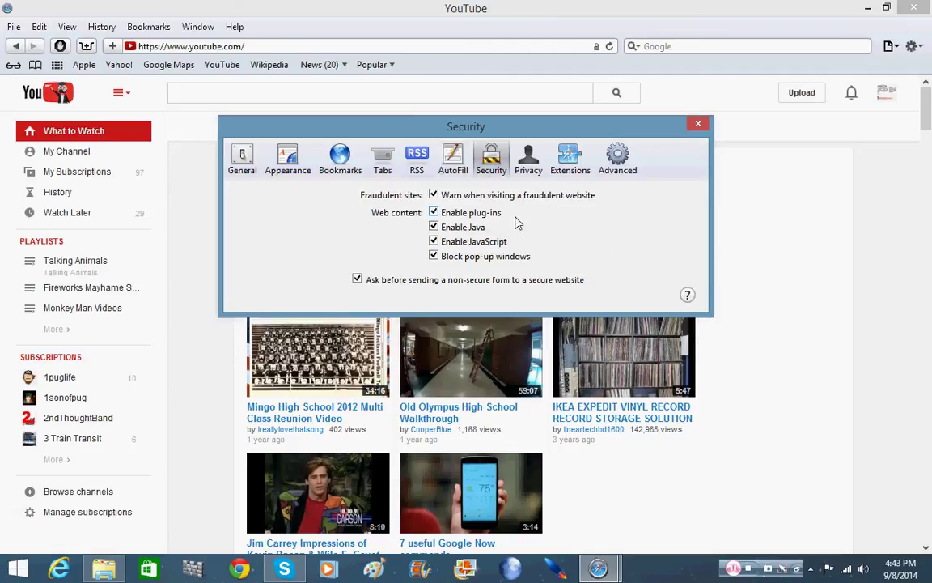
click(536, 162)
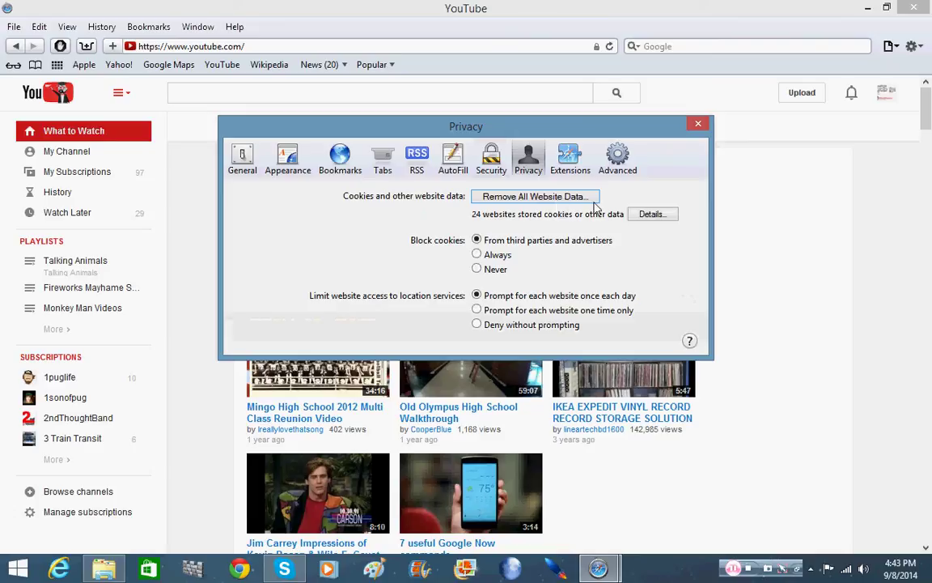
click(570, 162)
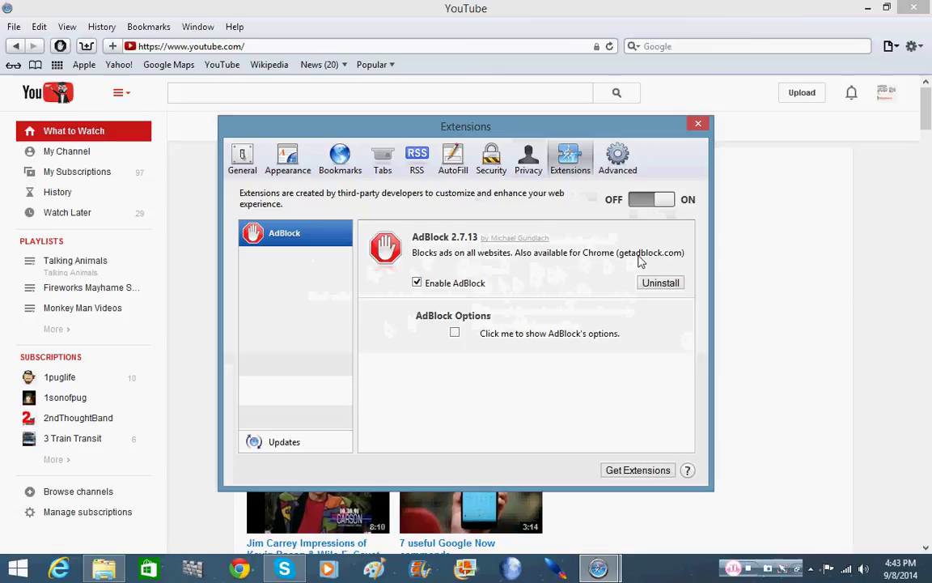
click(621, 158)
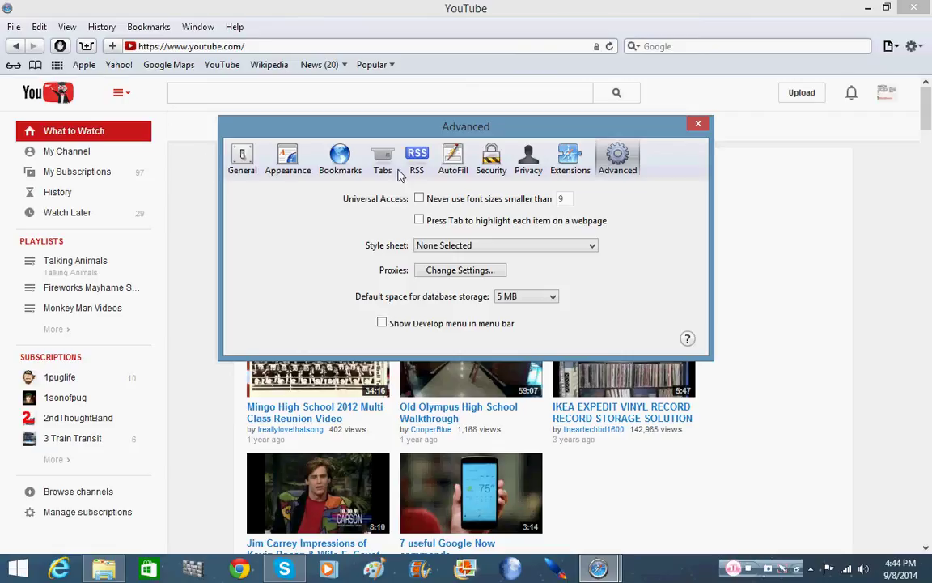
- Revisit the General, Appearance, Bookmarks and Tabs preferences, then close the preferences without changing anything
click(231, 150)
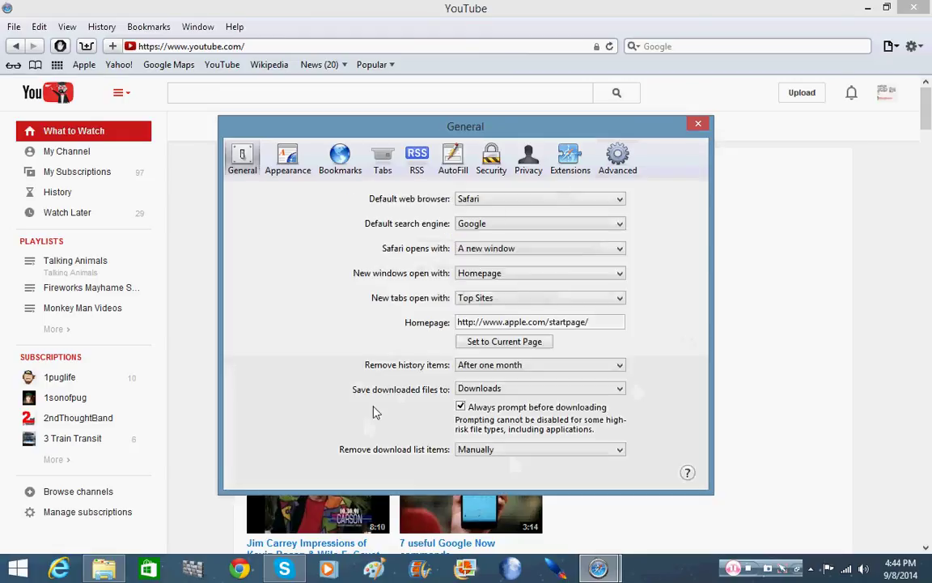
click(282, 162)
click(340, 157)
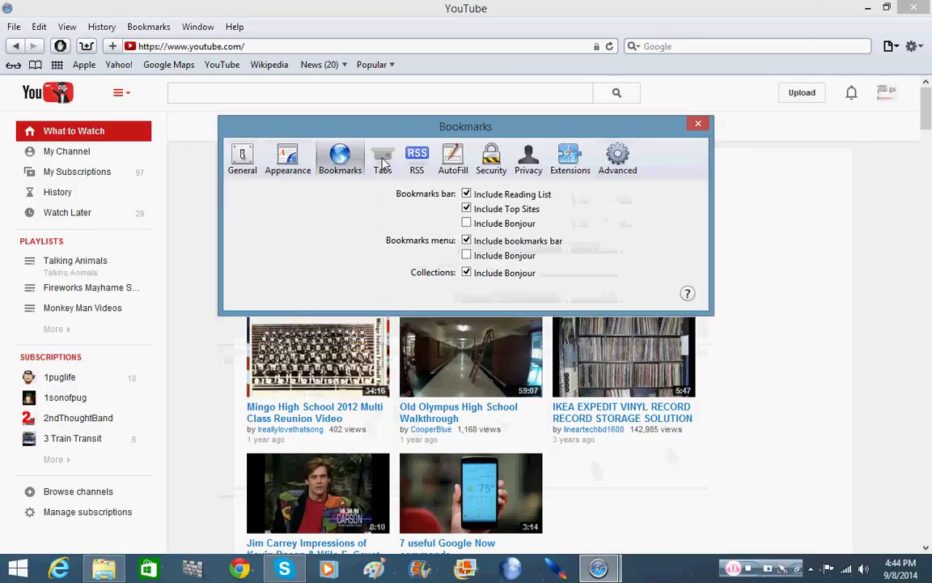
click(384, 160)
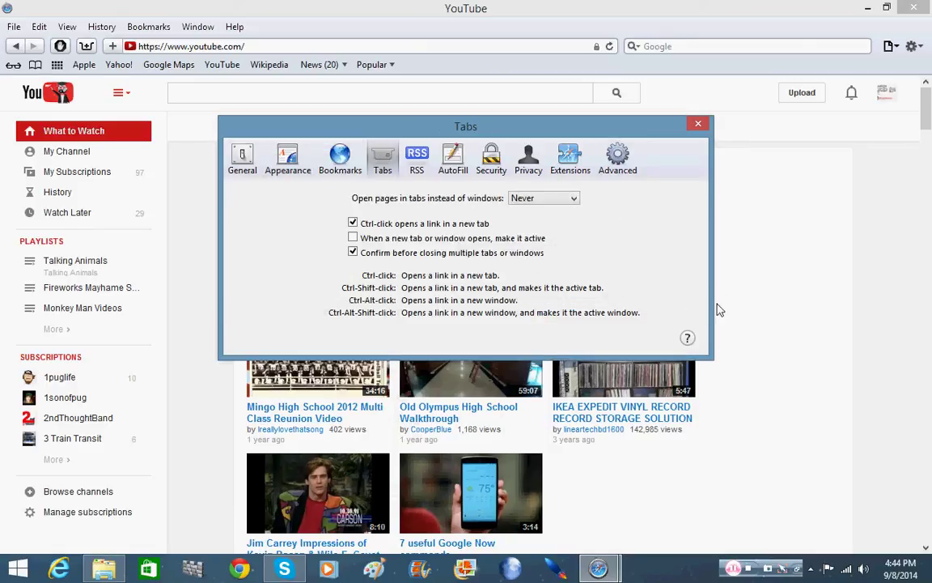
click(235, 161)
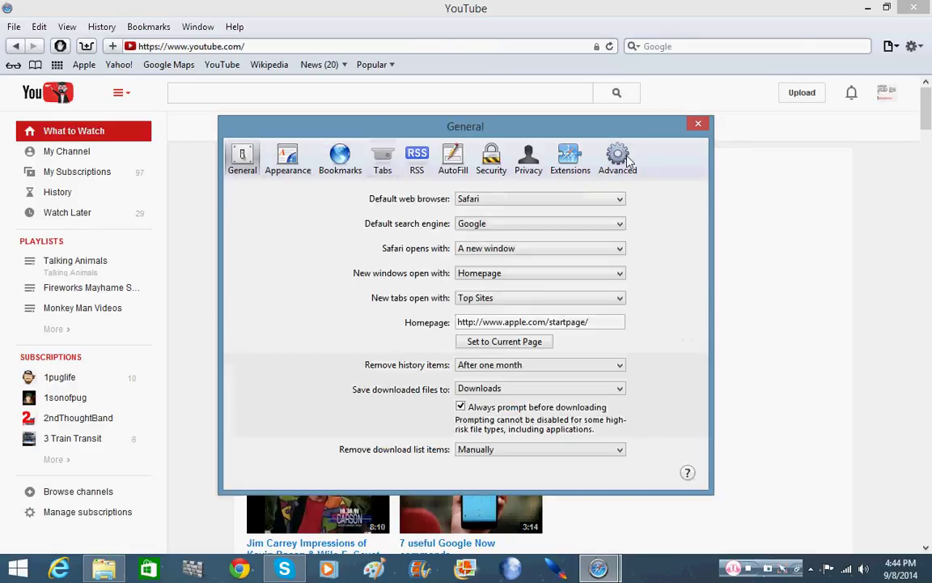
click(697, 125)
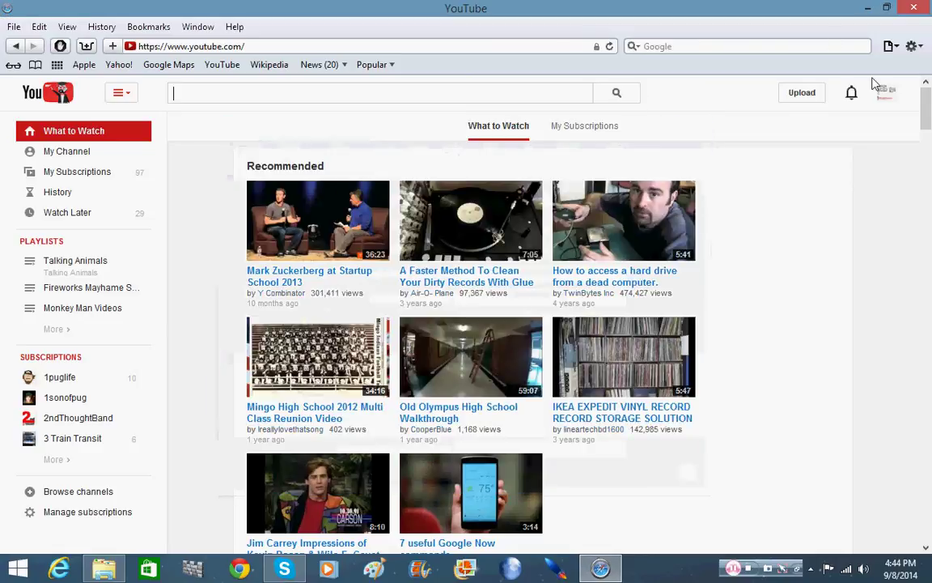
- Open the Safari Extensions Gallery and view the featured extensions at the start of the page
click(912, 46)
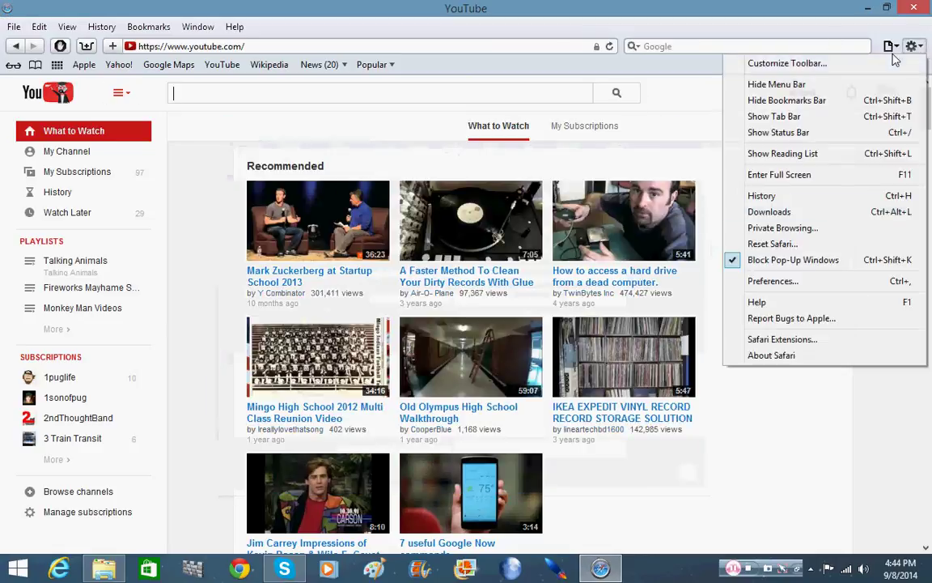
click(796, 346)
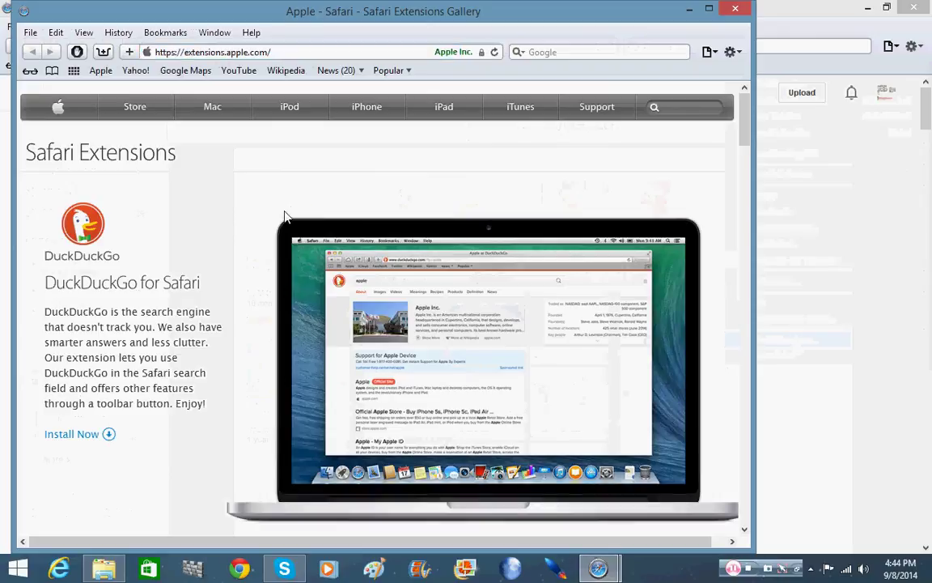
scroll(285, 217, down, 5)
scroll(285, 217, up, 5)
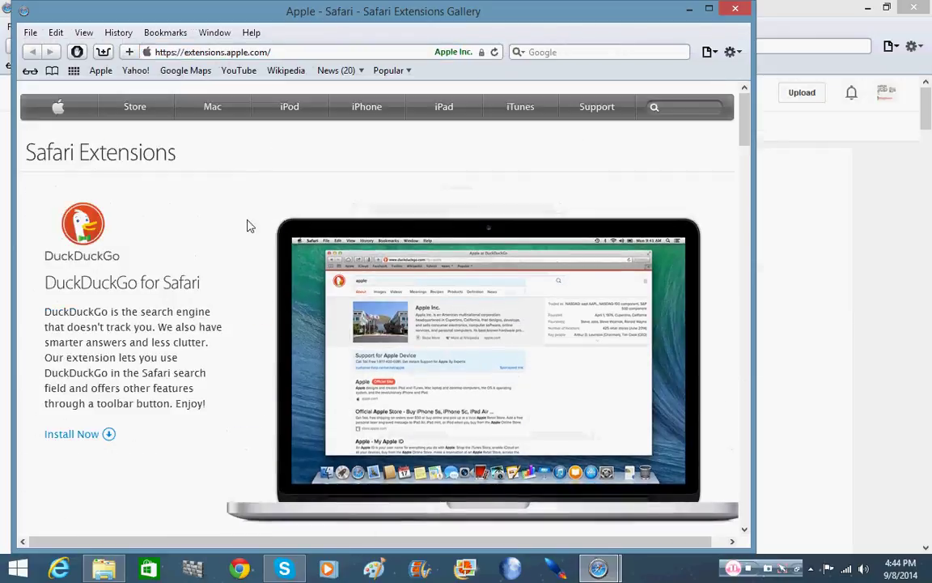
scroll(252, 258, down, 5)
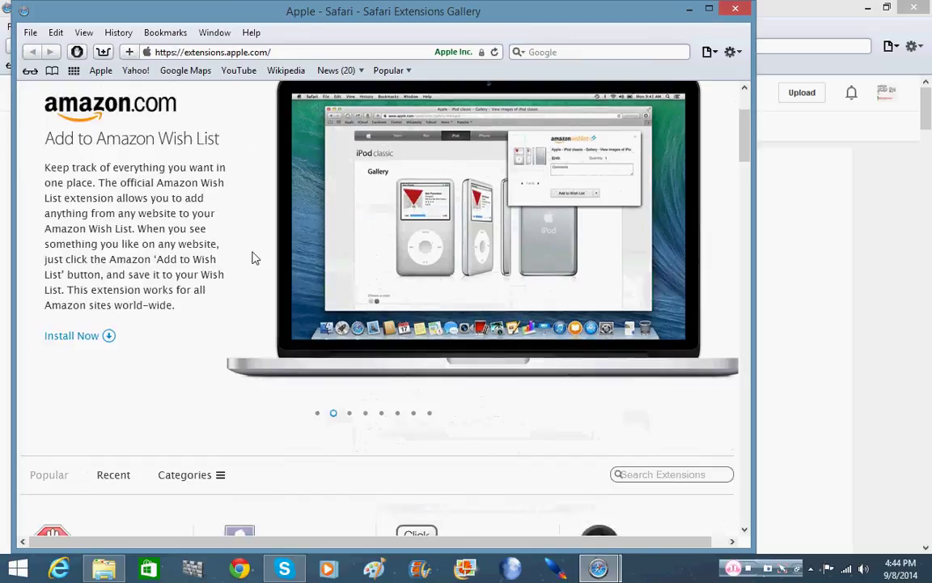
- Browse the gallery's popular extensions through to the end of the page, examining their descriptions, and return to the featured extensions
scroll(253, 257, down, 2)
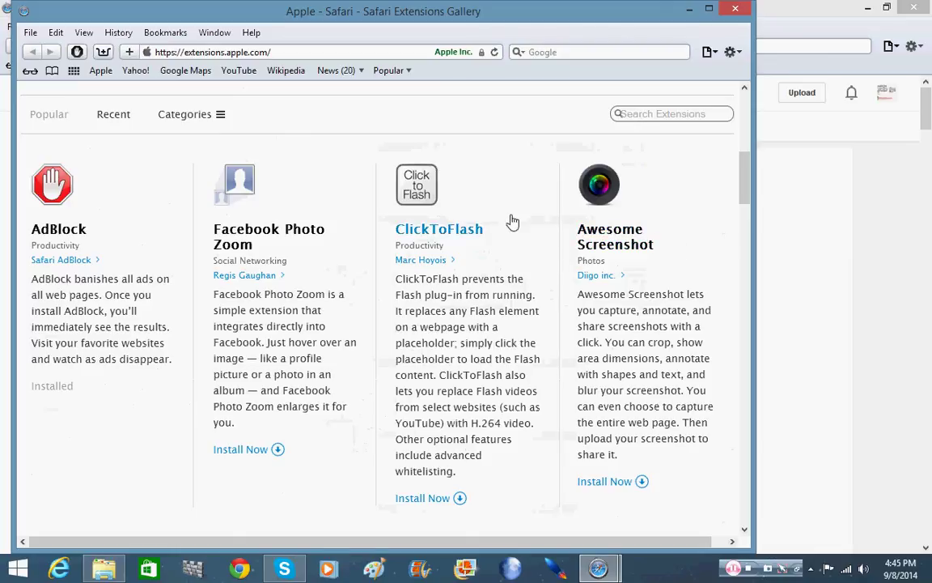
scroll(512, 221, down, 3)
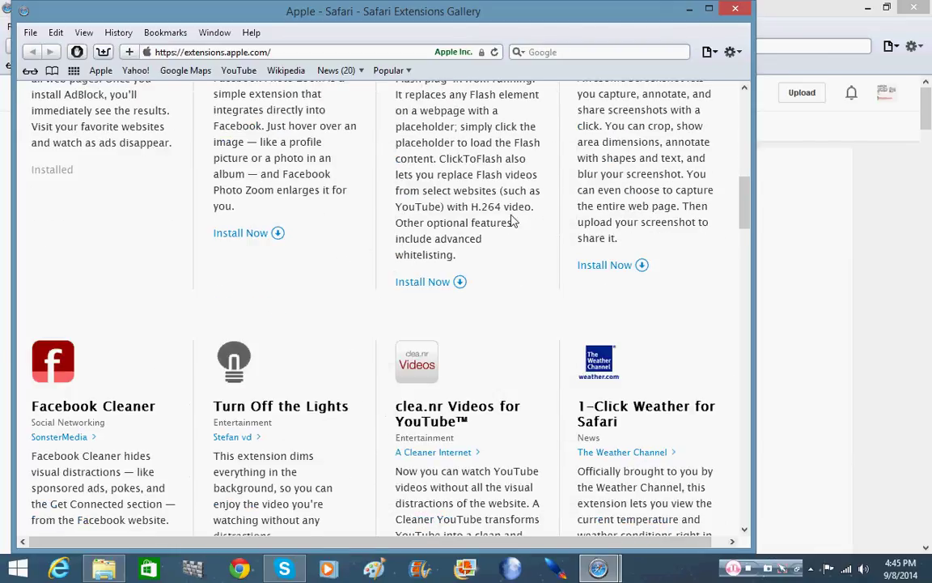
scroll(512, 221, down, 1)
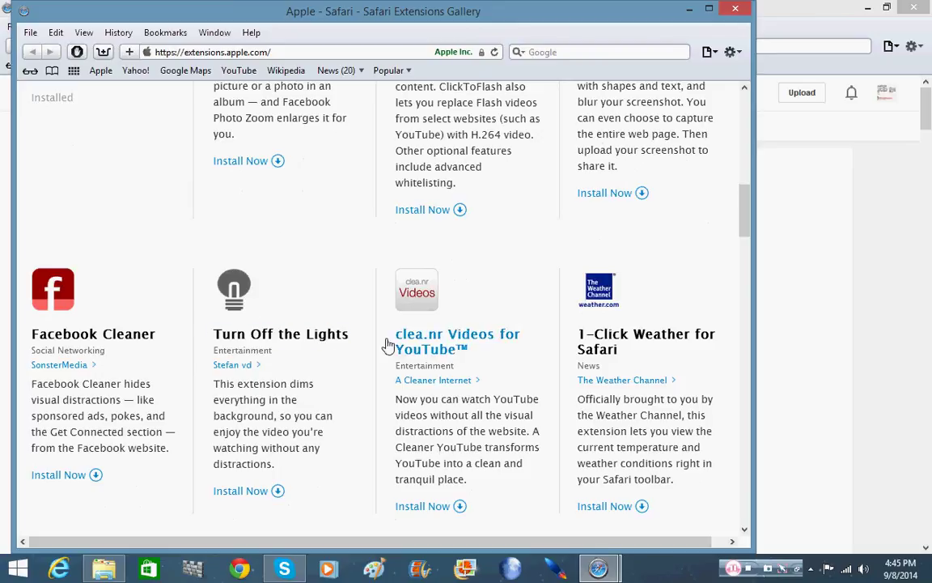
scroll(329, 270, down, 4)
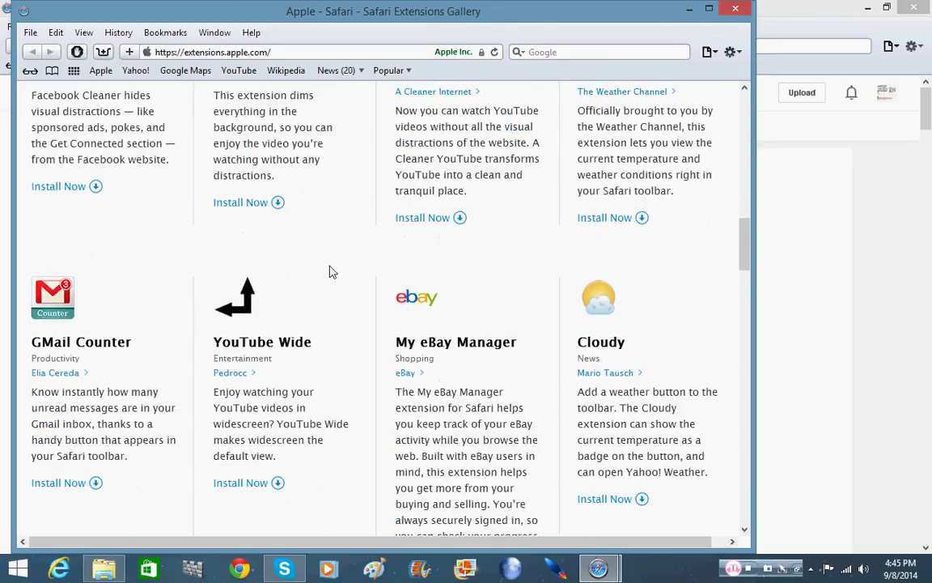
scroll(331, 273, down, 3)
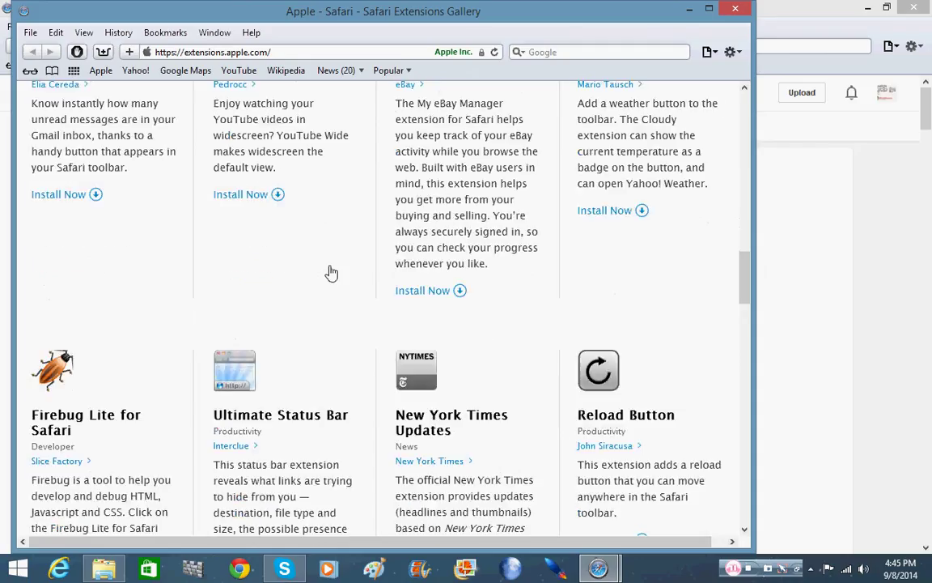
scroll(331, 273, up, 7)
scroll(331, 273, down, 4)
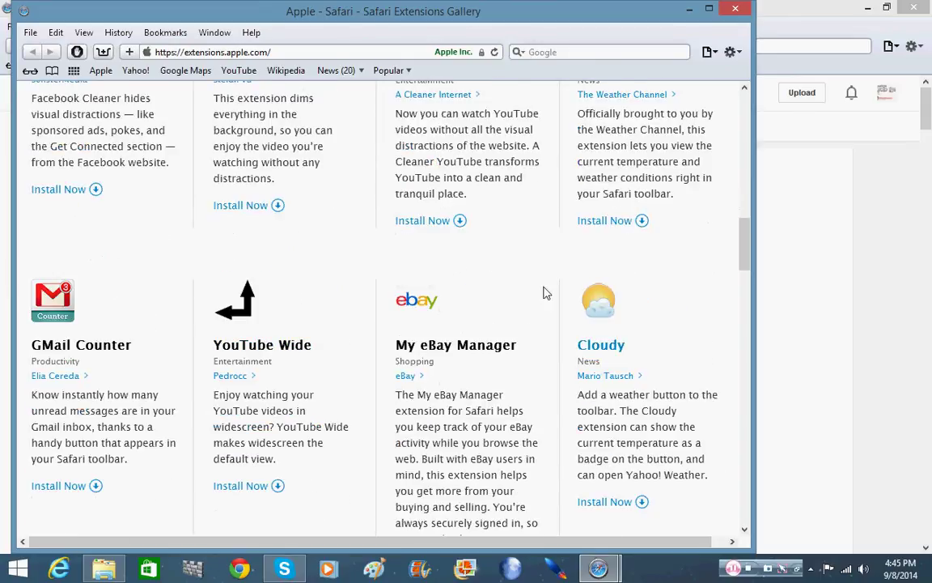
scroll(299, 262, down, 5)
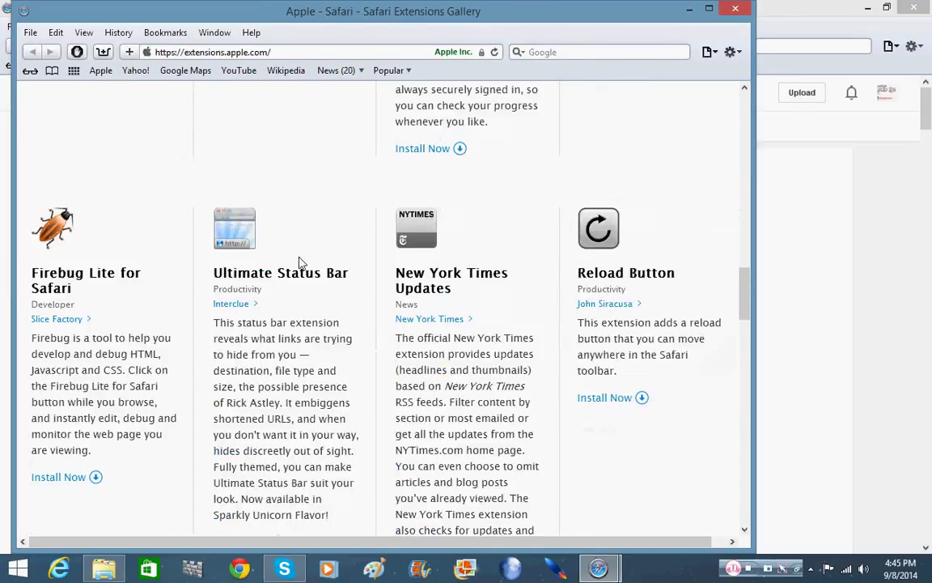
scroll(300, 262, down, 10)
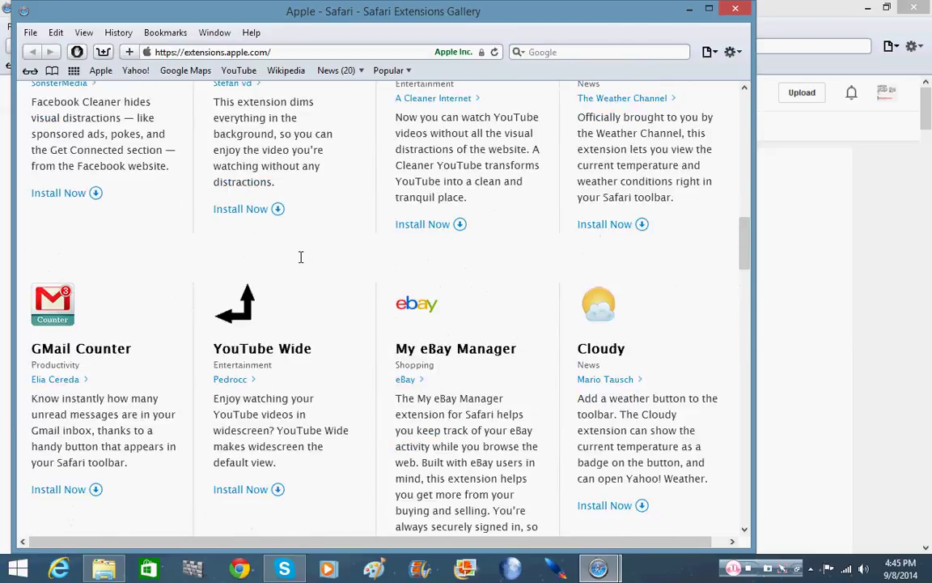
scroll(300, 257, down, 4)
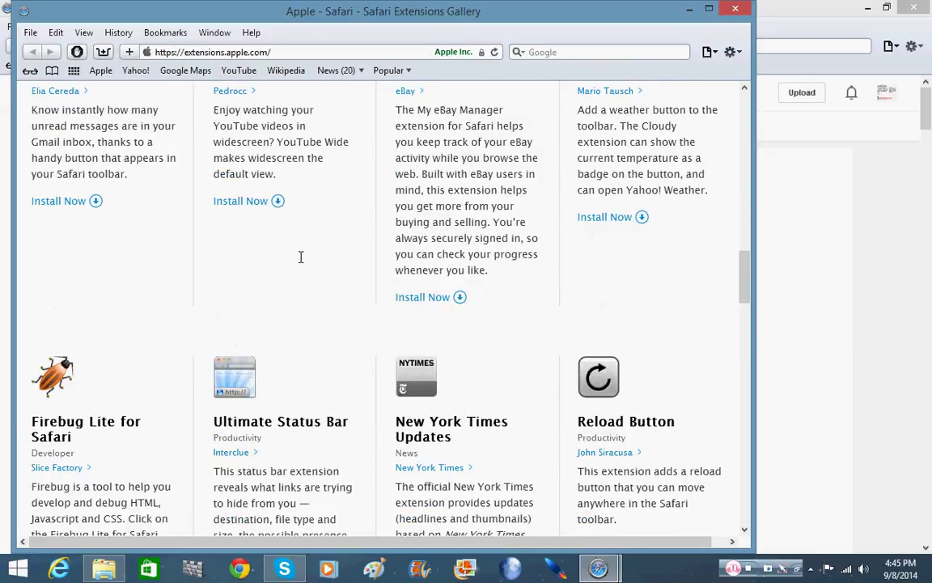
scroll(300, 259, down, 5)
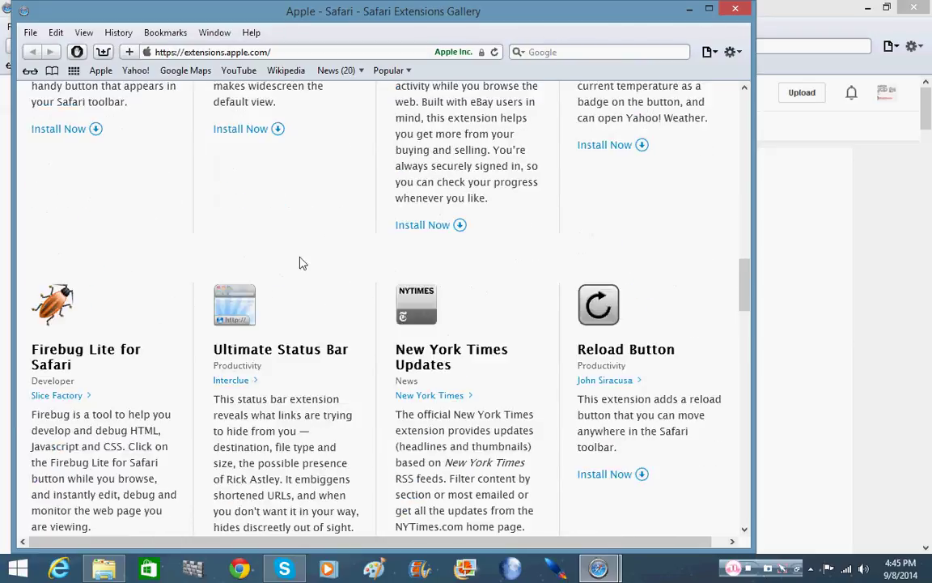
scroll(300, 259, down, 3)
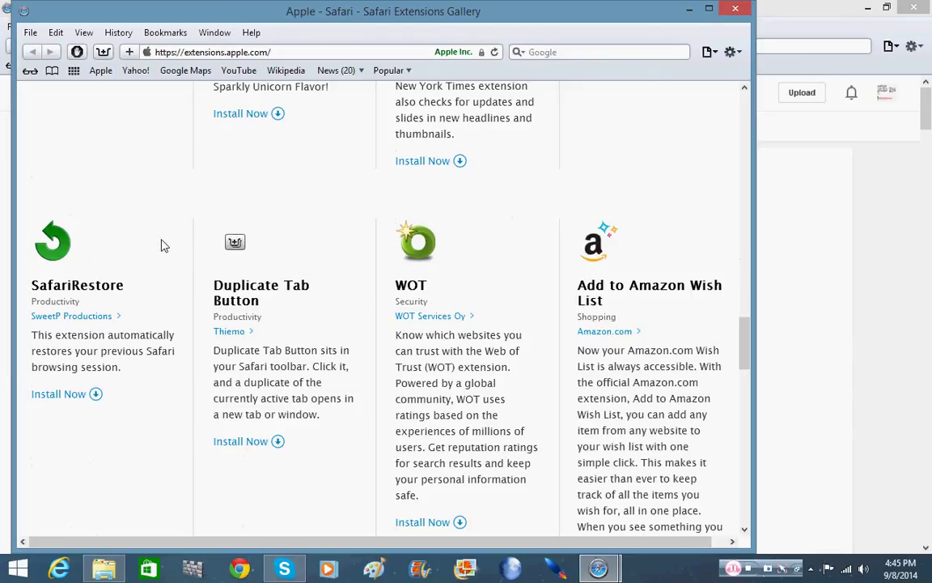
scroll(166, 245, down, 6)
scroll(162, 246, down, 7)
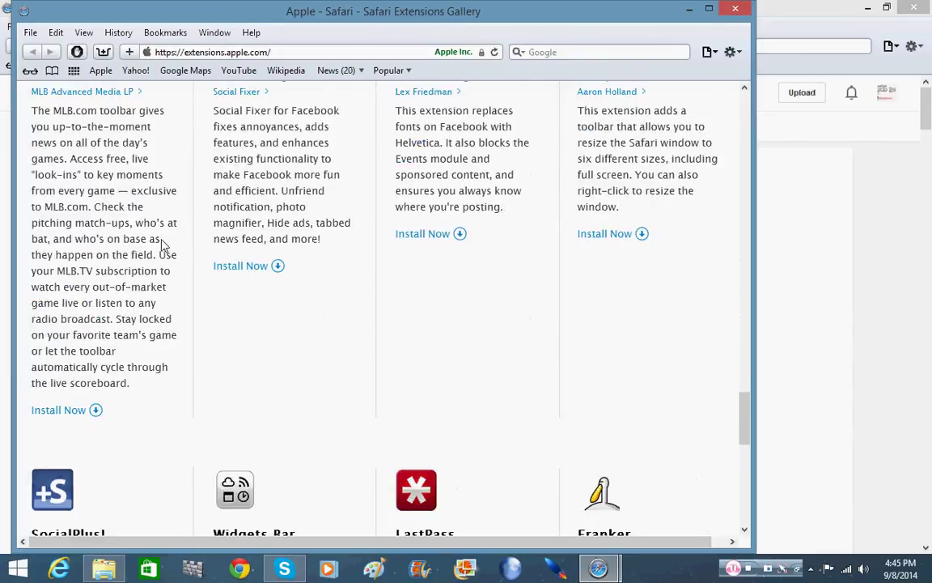
scroll(162, 245, down, 5)
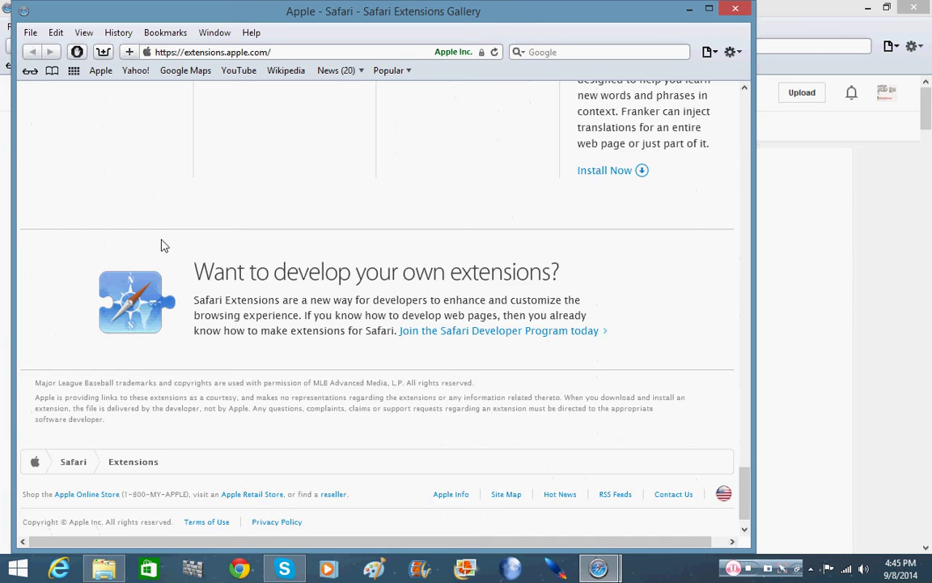
scroll(166, 243, up, 20)
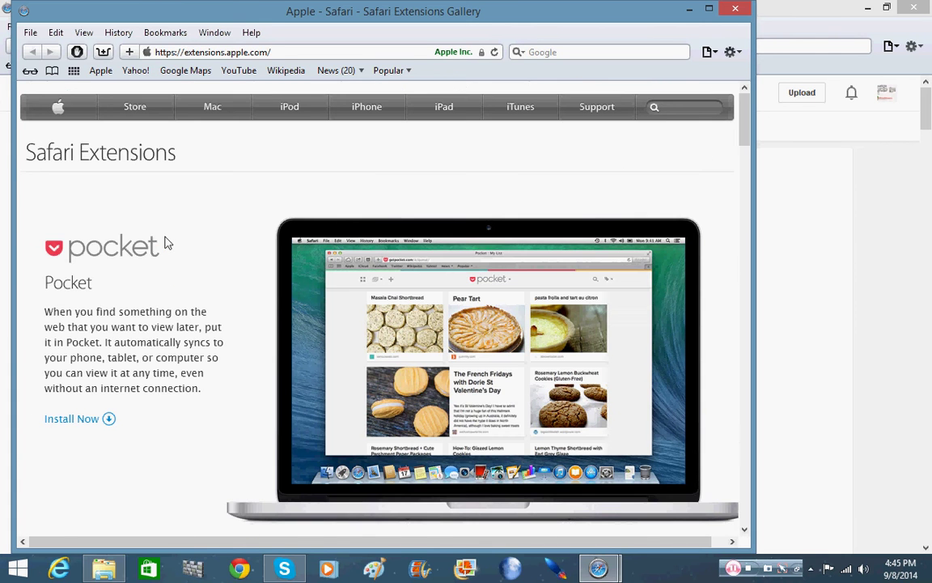
scroll(187, 250, down, 4)
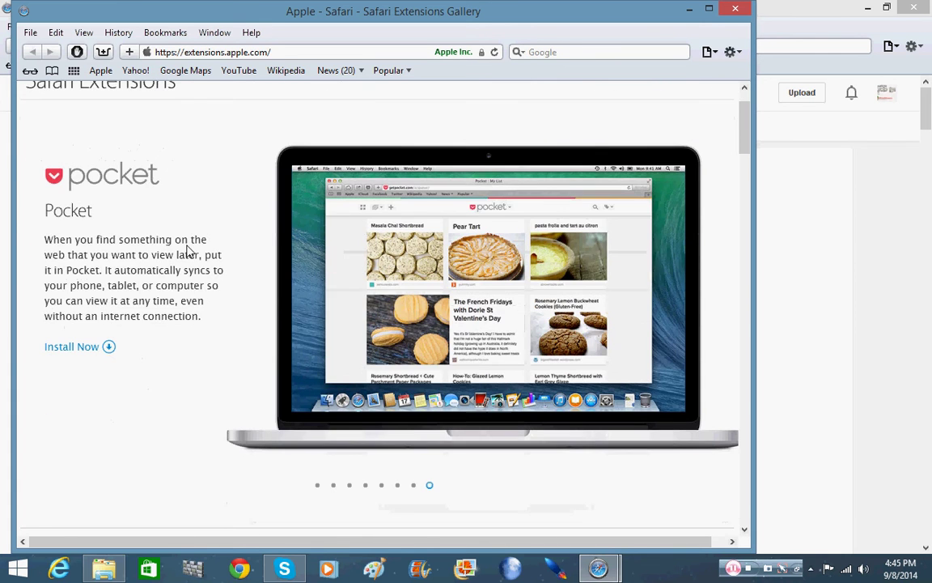
- Look over the gallery's popular extensions and its extension categories, and close the Safari Extensions Gallery window
scroll(190, 246, down, 5)
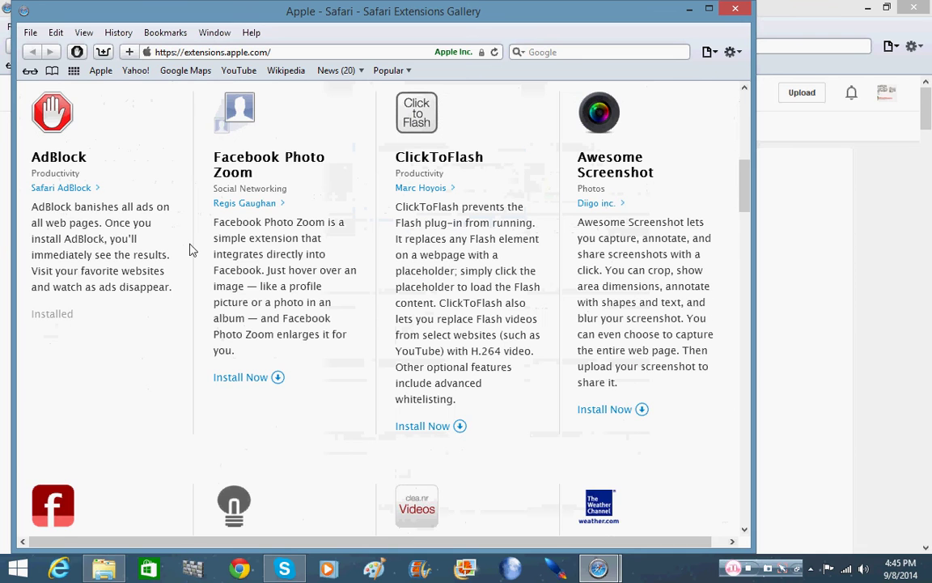
scroll(190, 249, up, 6)
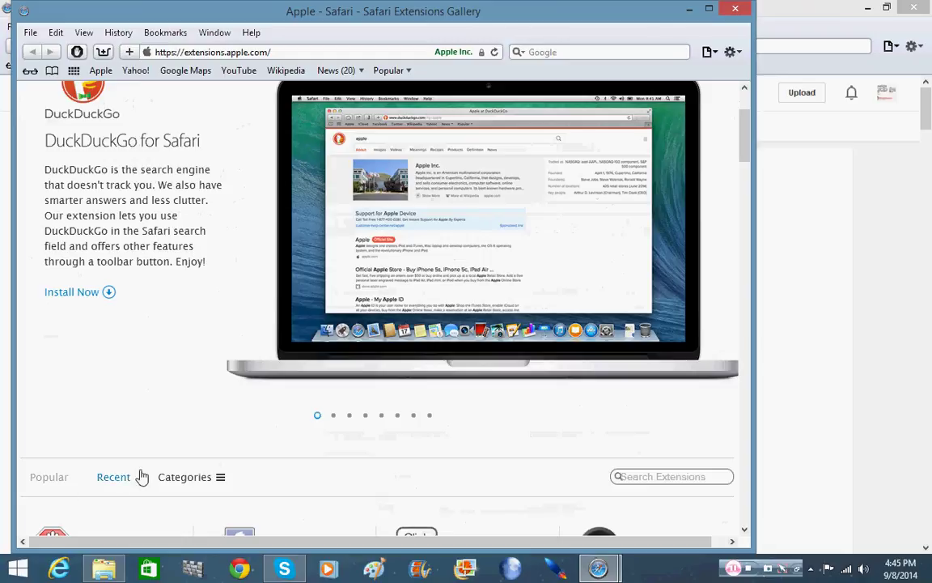
scroll(142, 476, down, 2)
click(168, 336)
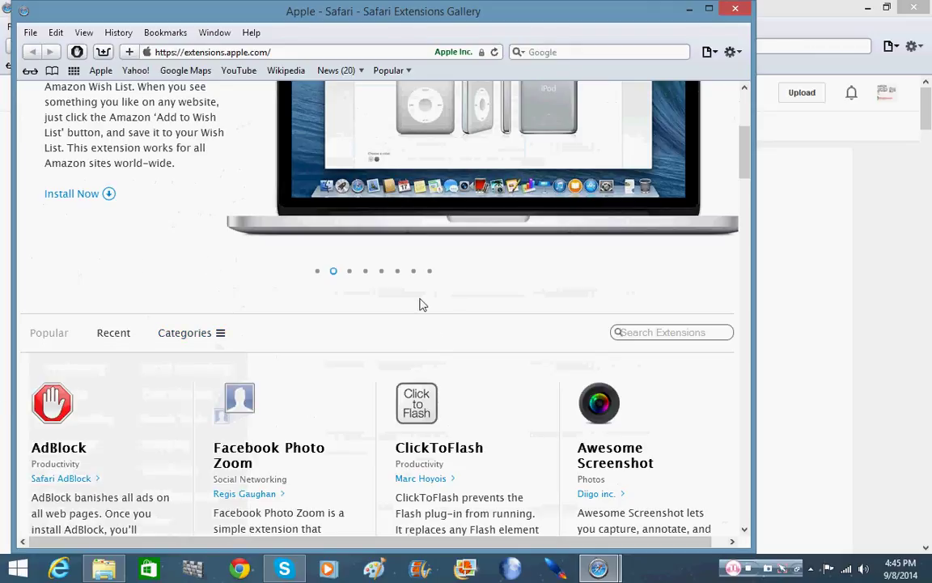
scroll(410, 325, up, 4)
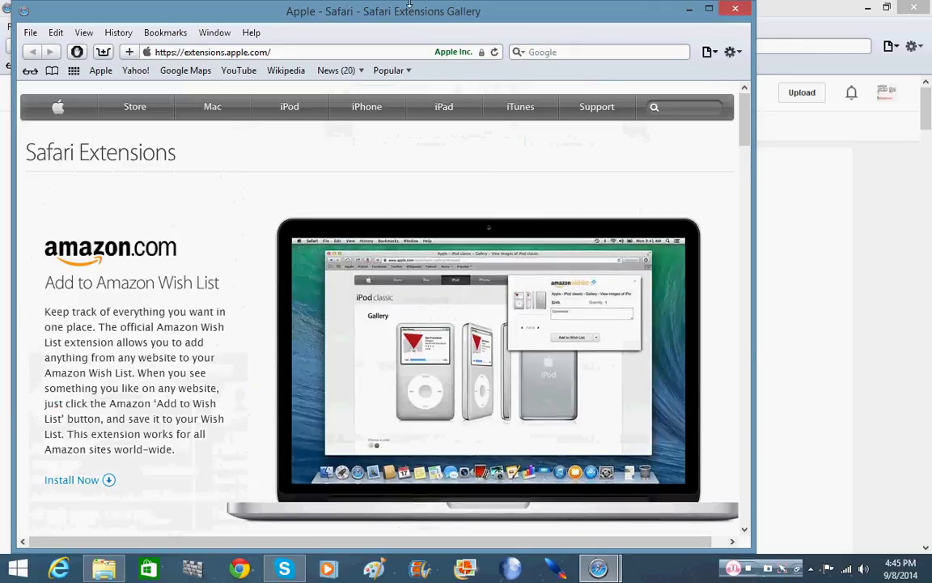
click(732, 9)
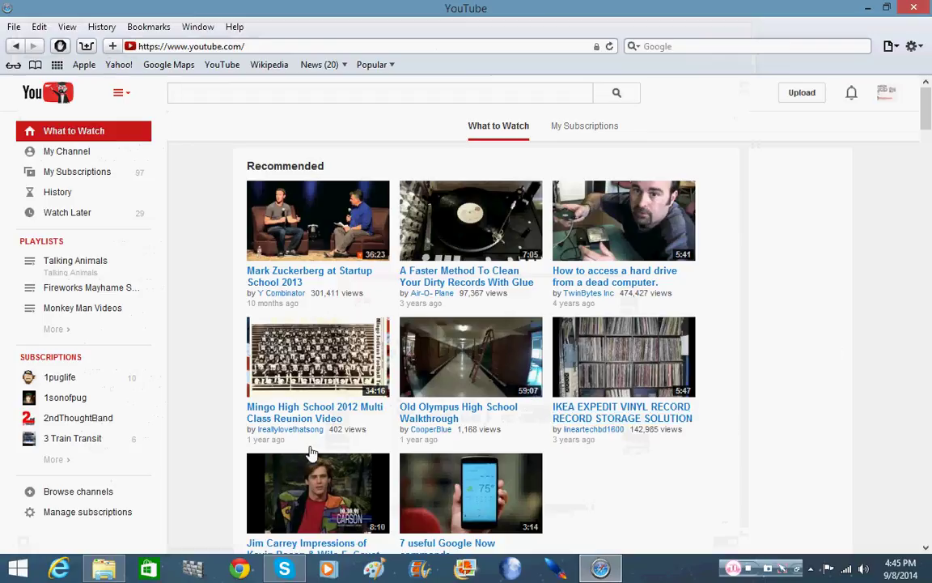
- Browse the YouTube What to Watch feed down through the subscribed channels' videos and return to the Recommended section
scroll(765, 326, down, 5)
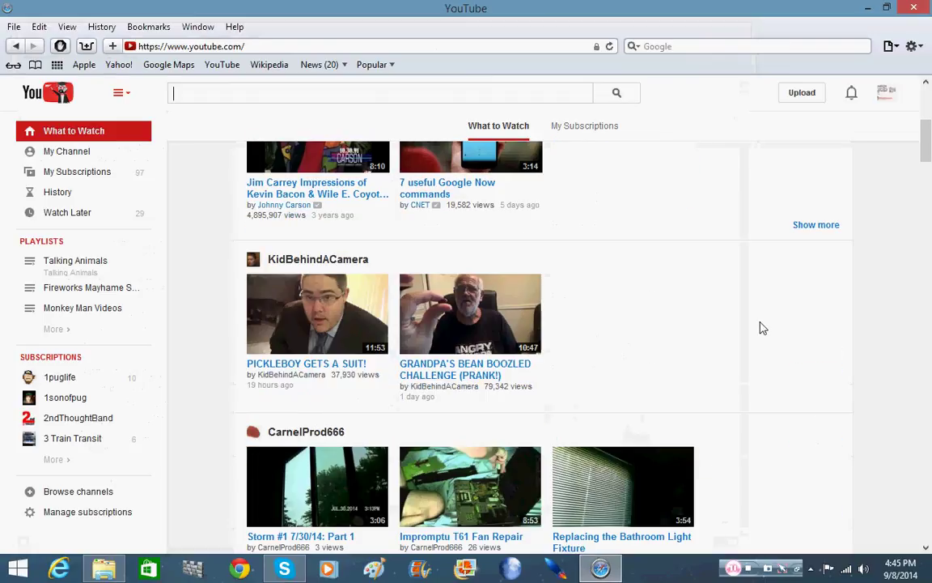
scroll(763, 327, down, 13)
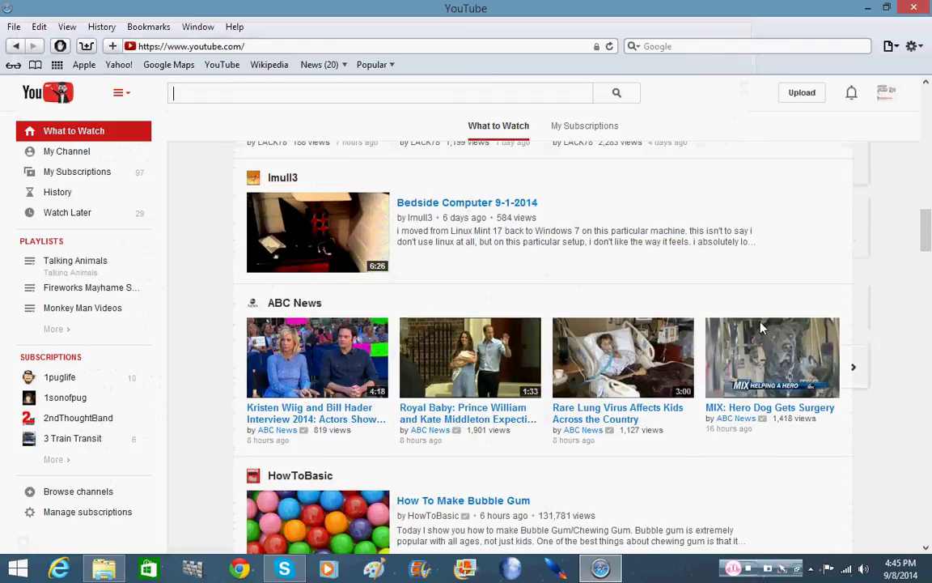
key(Home)
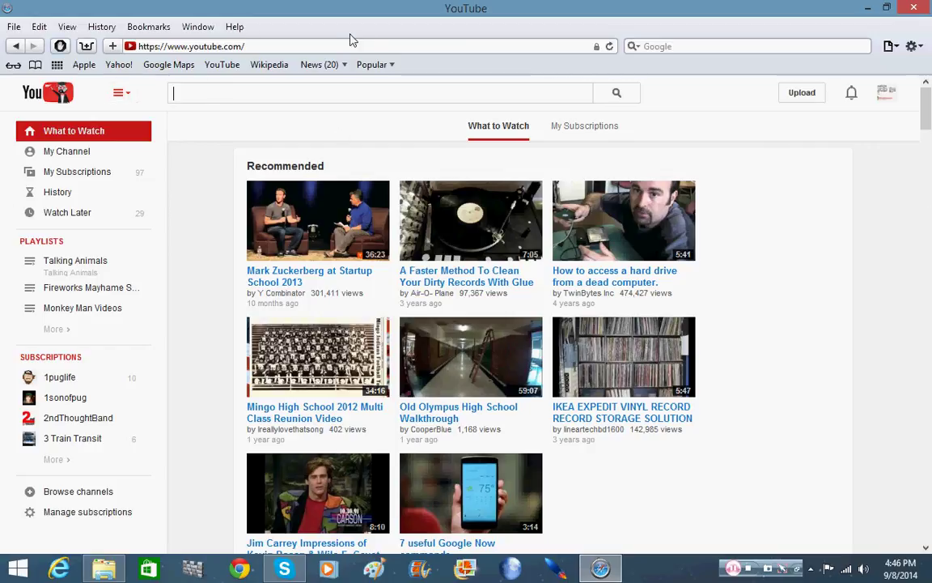
- View the sites in the News bookmarks folder, and check Safari's version information, closing both without changes
click(346, 64)
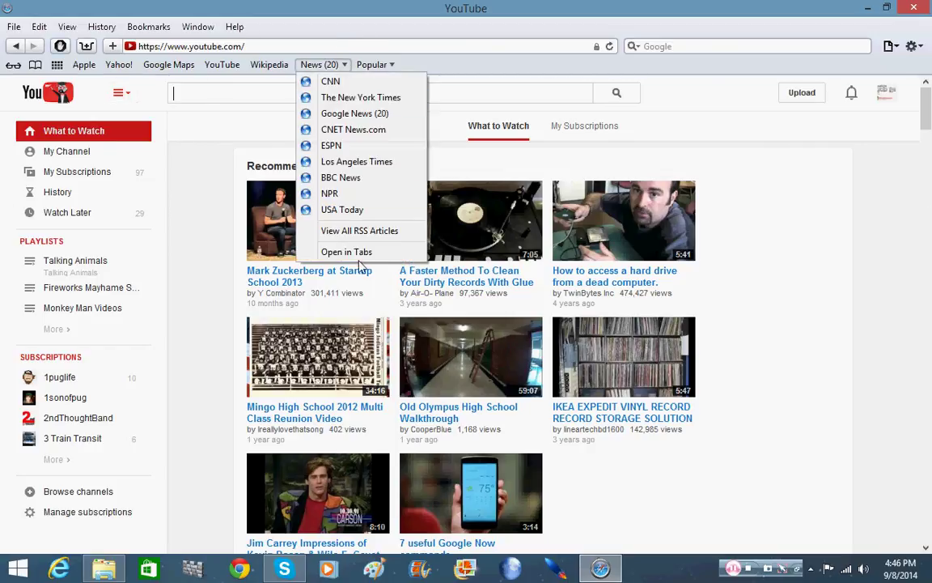
click(195, 228)
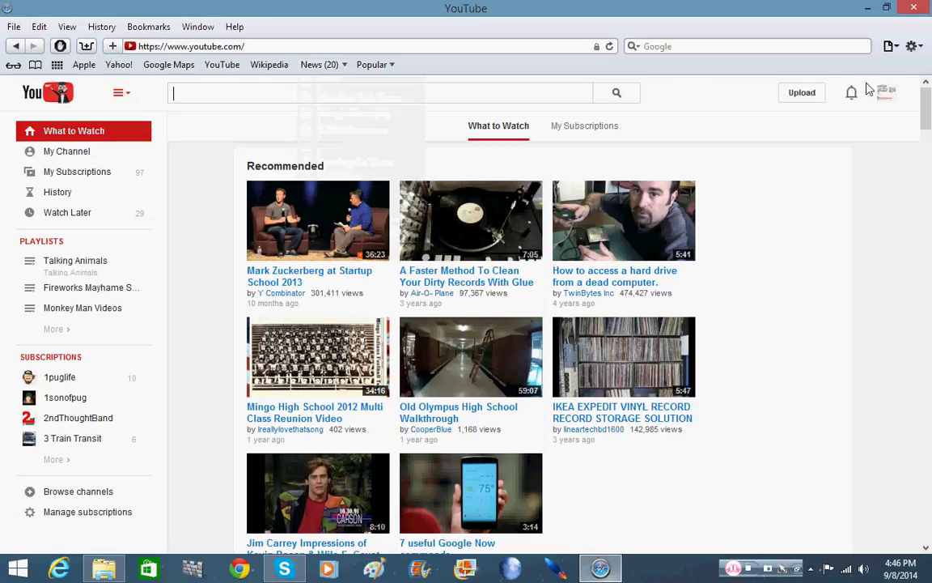
click(912, 46)
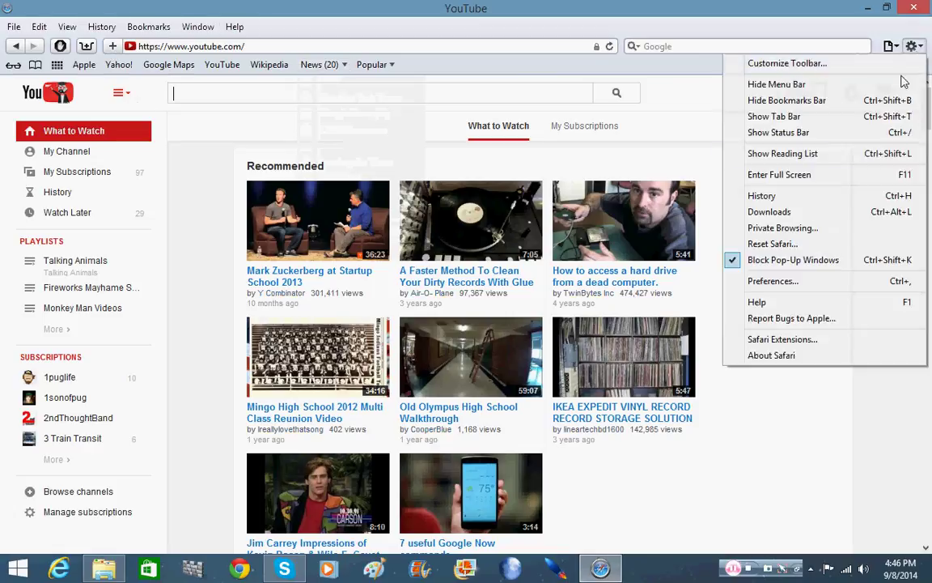
click(782, 356)
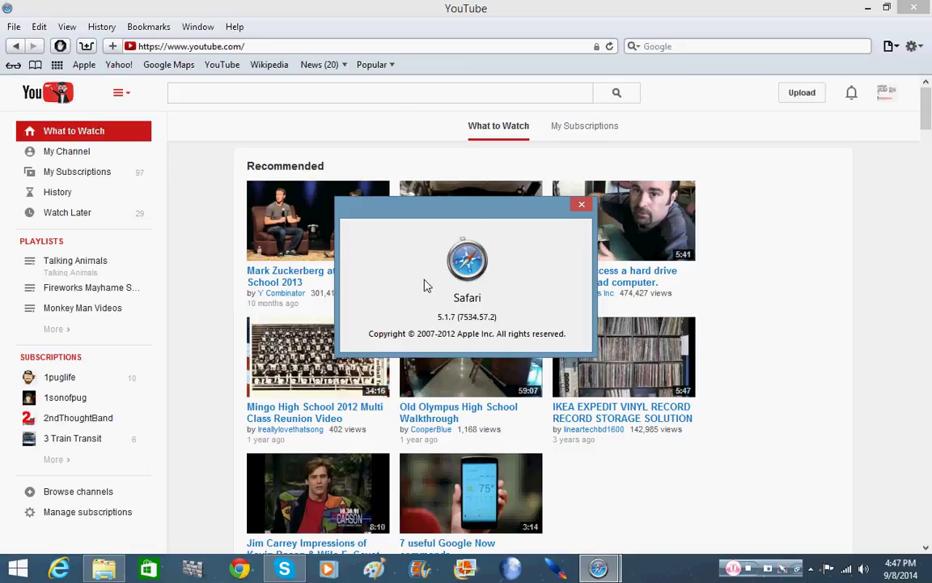
click(584, 205)
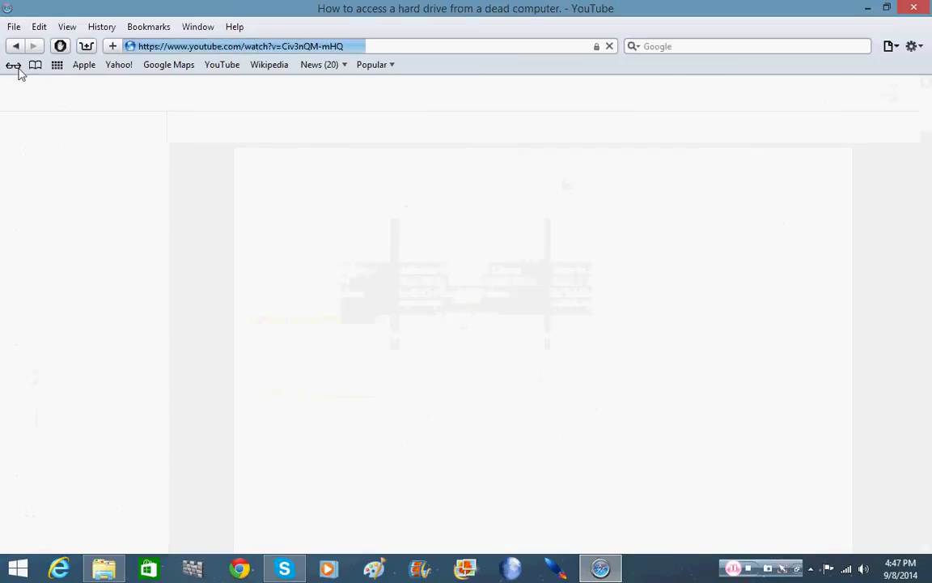
- Go back from the hard drive video to the YouTube home page and browse its What to Watch feed
click(17, 47)
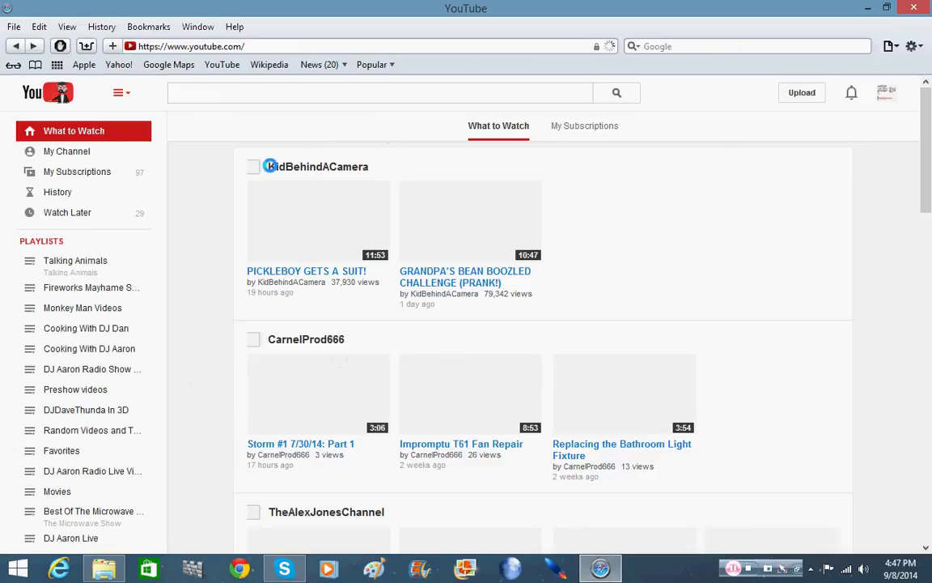
scroll(192, 169, down, 1)
scroll(192, 168, down, 8)
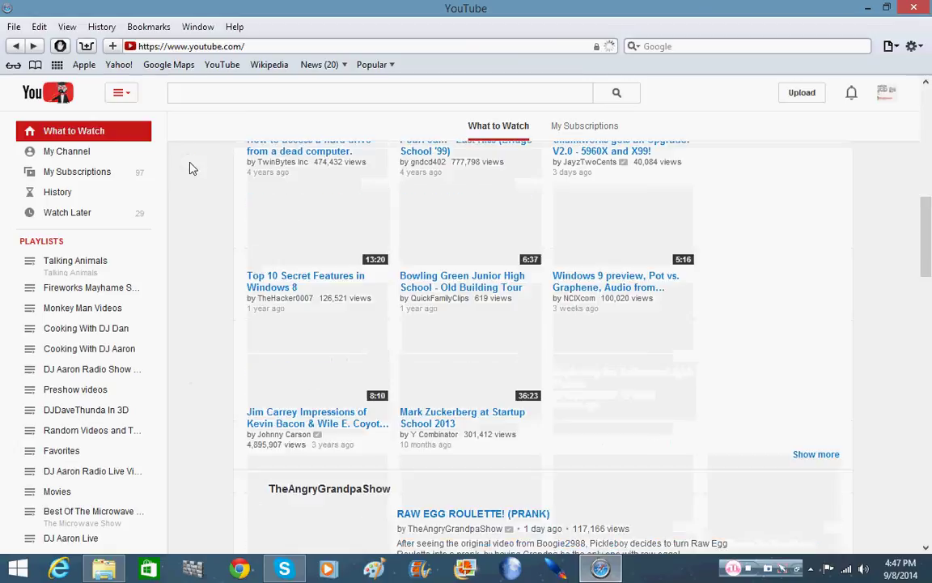